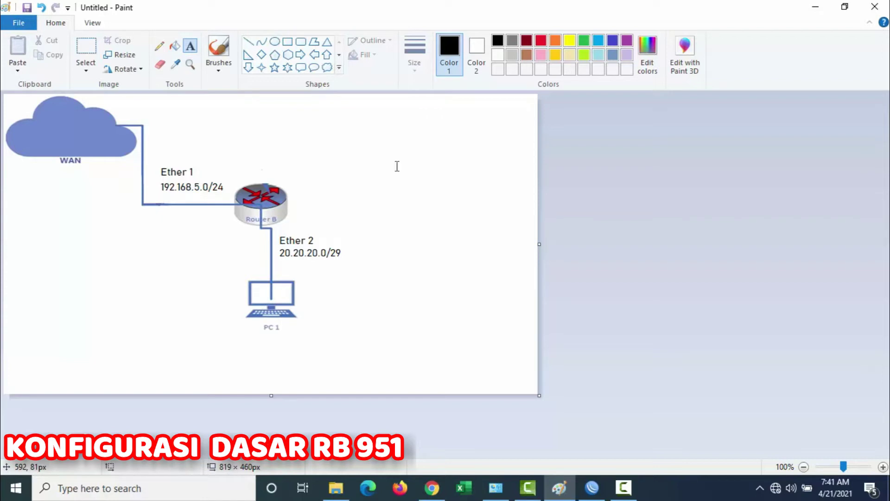
- Open Windows Defender Firewall and confirm the turned-off setting for both private and public networks
{"action": "left_click", "coordinate": [159, 47]}
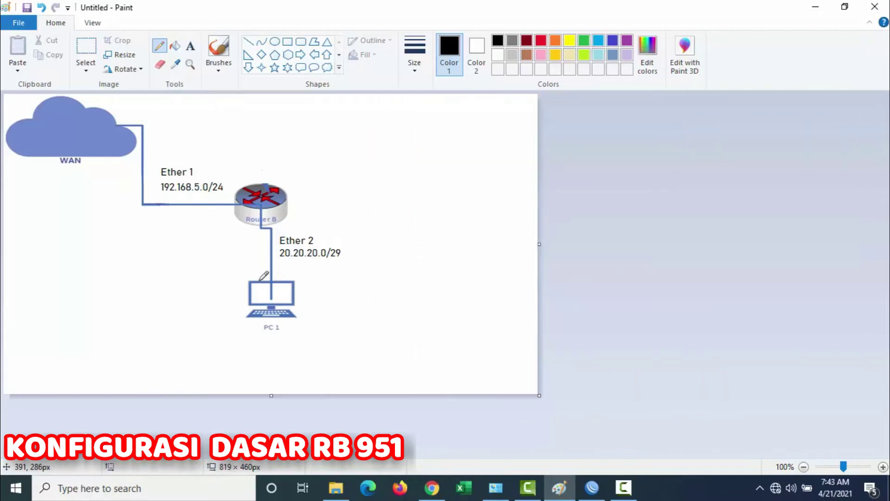
{"action": "left_click", "coordinate": [16, 488]}
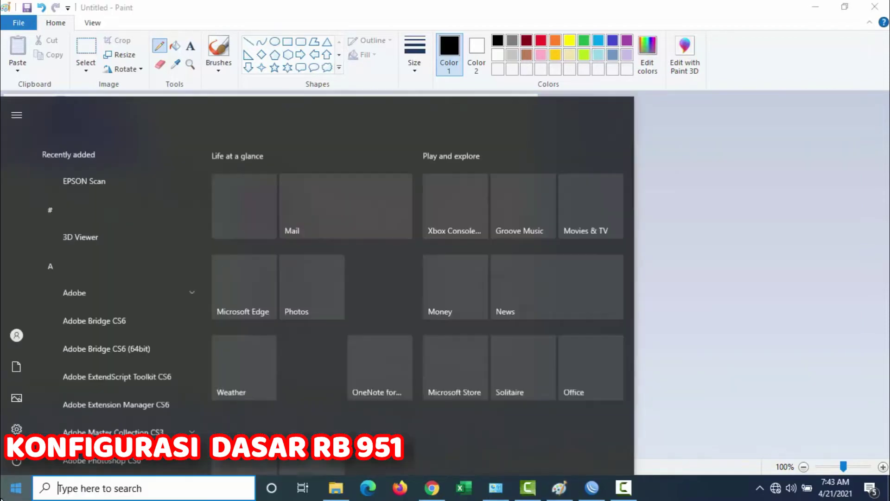
{"action": "left_click", "coordinate": [107, 490]}
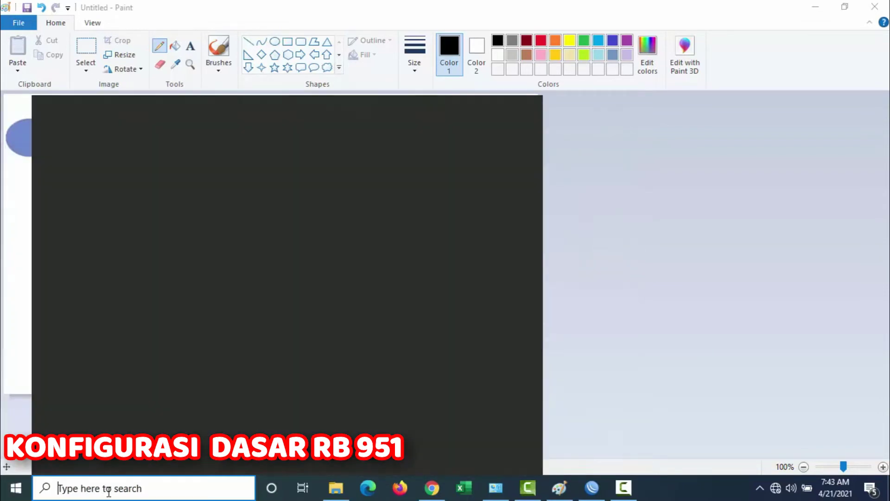
{"action": "type", "text": "de"}
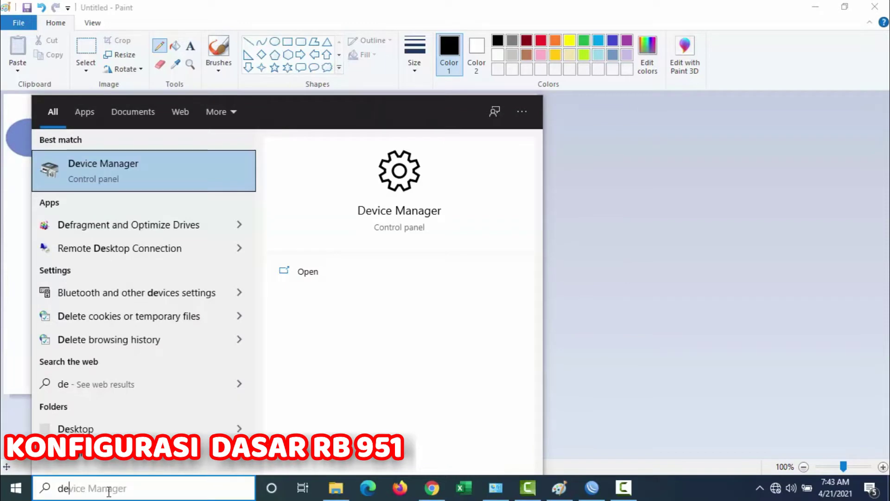
{"action": "type", "text": "fendfe"}
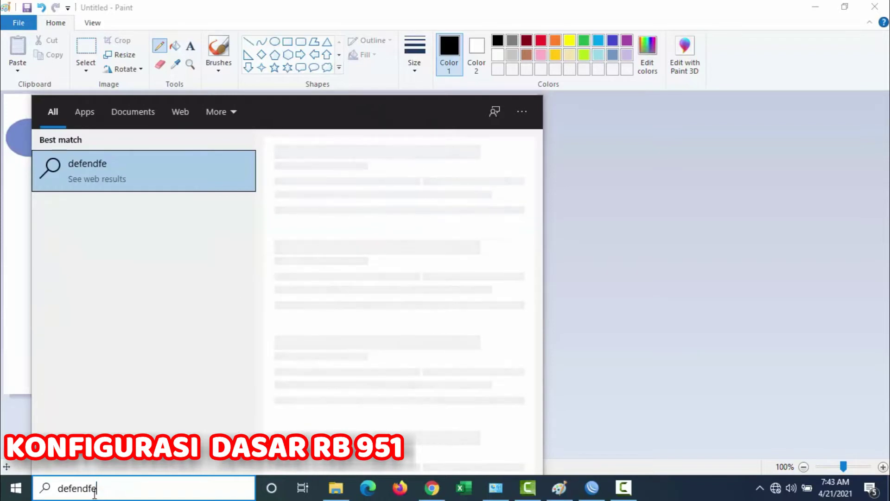
{"action": "left_click_drag", "start_coordinate": [97, 490], "coordinate": [90, 492]}
{"action": "key", "text": "BackSpace"}
{"action": "key", "text": "BackSpace"}
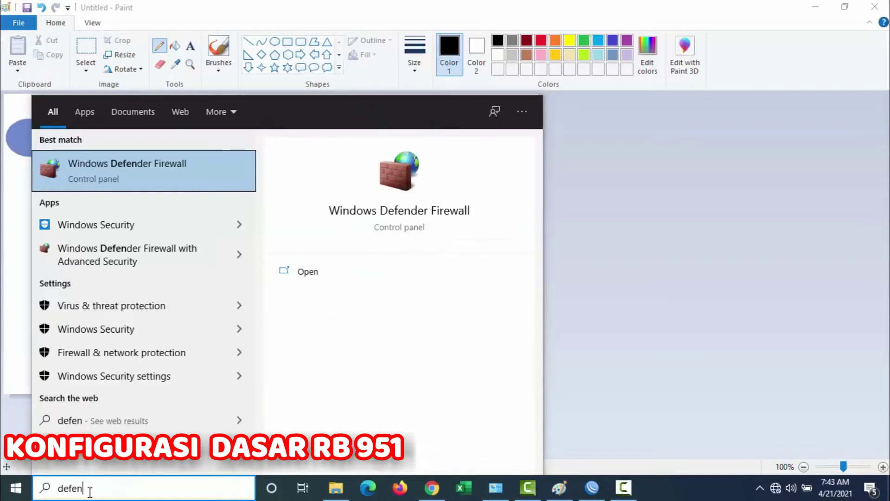
{"action": "left_click", "coordinate": [154, 179]}
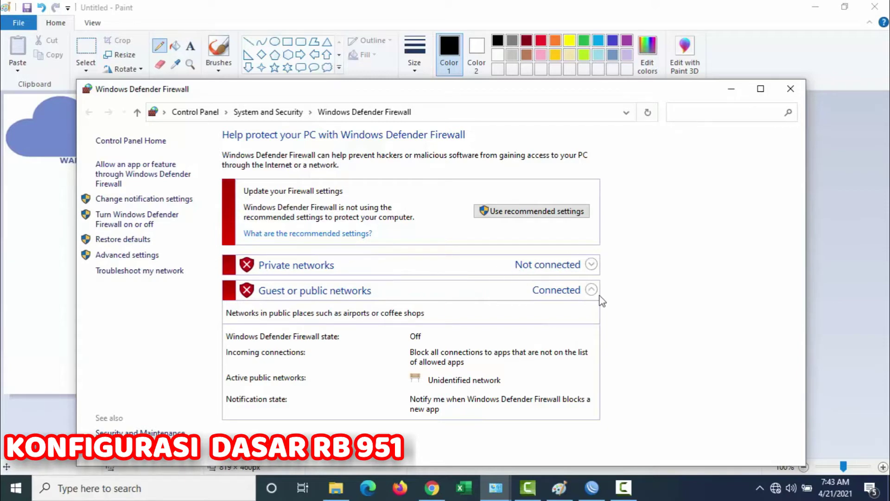
{"action": "left_click", "coordinate": [139, 226]}
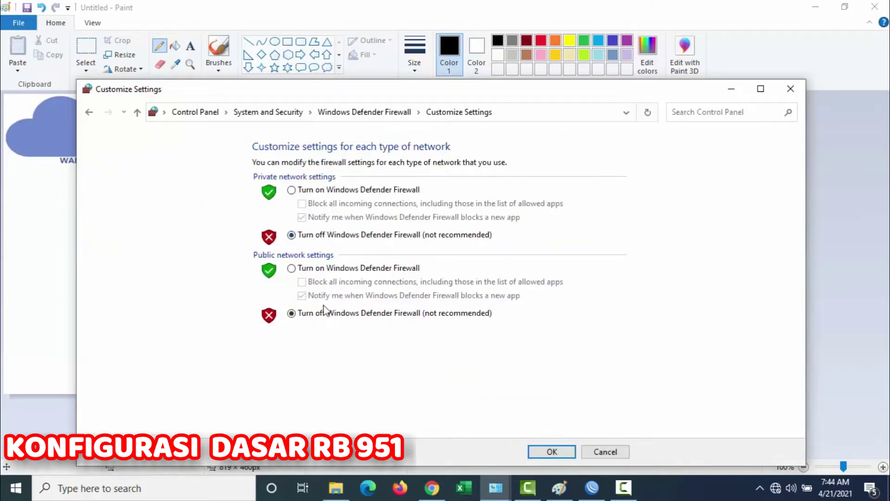
{"action": "left_click", "coordinate": [544, 452]}
- Switch to WinBox, close the firewall window, and place the WinBox login window beside the network diagram
{"action": "left_click", "coordinate": [590, 493]}
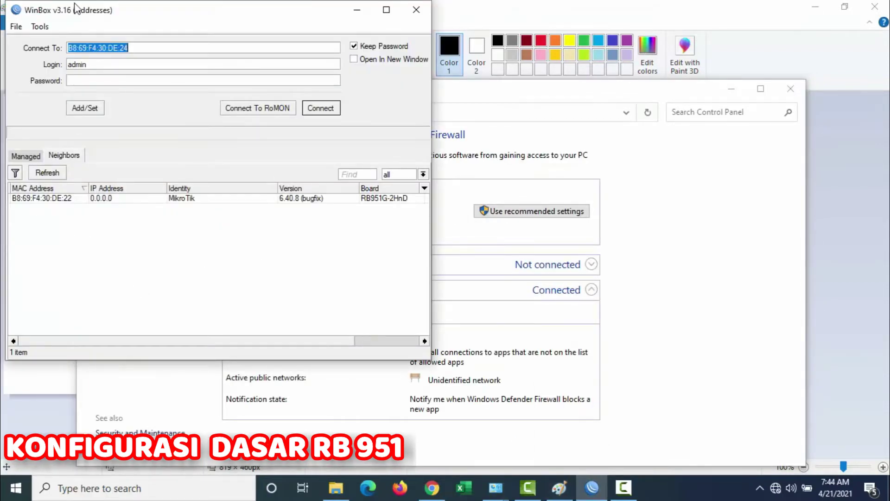
{"action": "left_click_drag", "start_coordinate": [162, 18], "coordinate": [274, 46]}
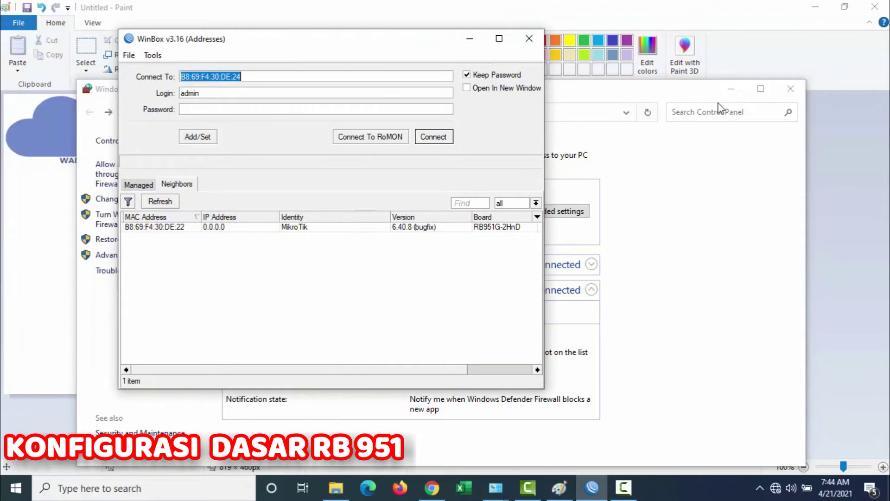
{"action": "left_click", "coordinate": [790, 89]}
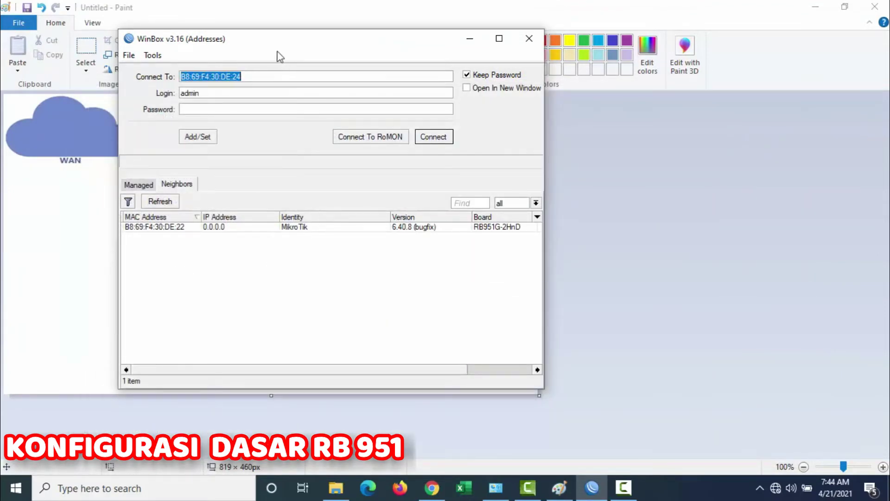
{"action": "left_click_drag", "start_coordinate": [280, 49], "coordinate": [370, 57]}
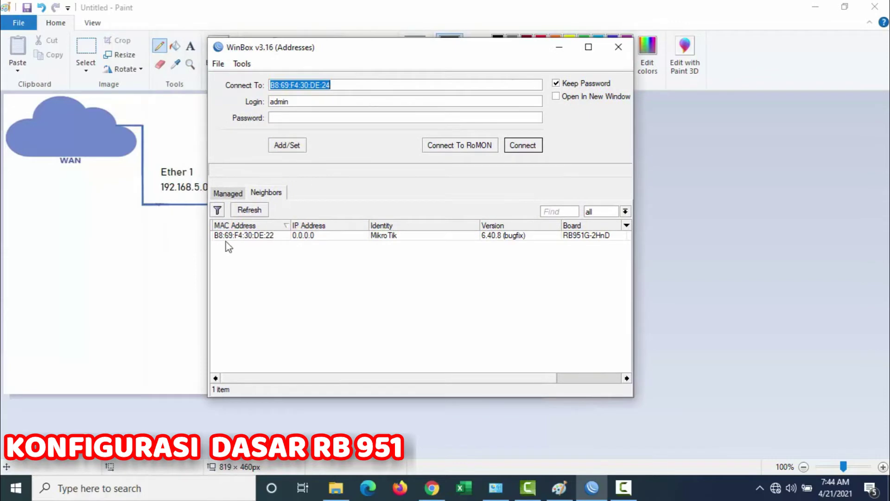
{"action": "left_click_drag", "start_coordinate": [479, 54], "coordinate": [563, 65]}
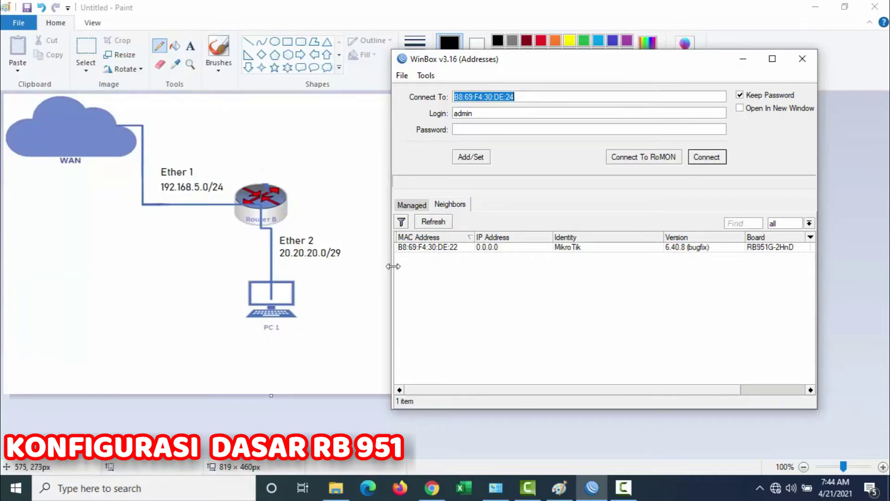
- Connect to the neighbouring RB951G-2HnD router by its MAC address as admin, keeping the session window beside the diagram
{"action": "left_click", "coordinate": [421, 249]}
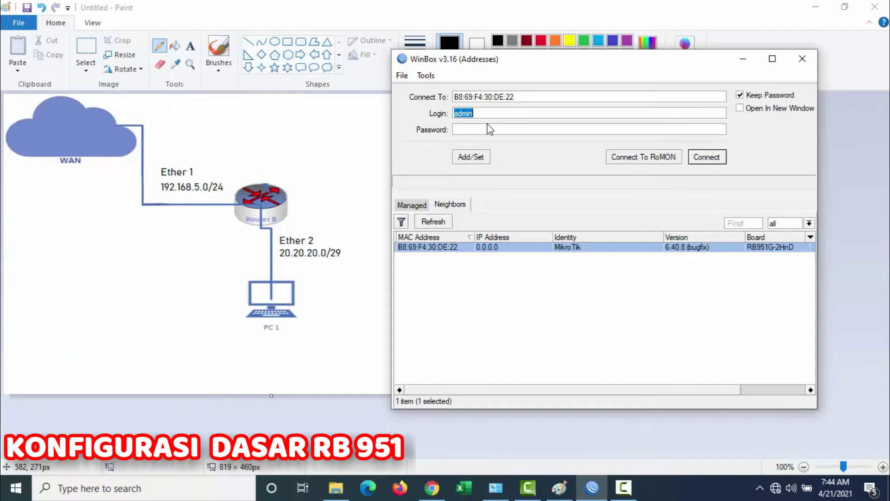
{"action": "left_click", "coordinate": [702, 160]}
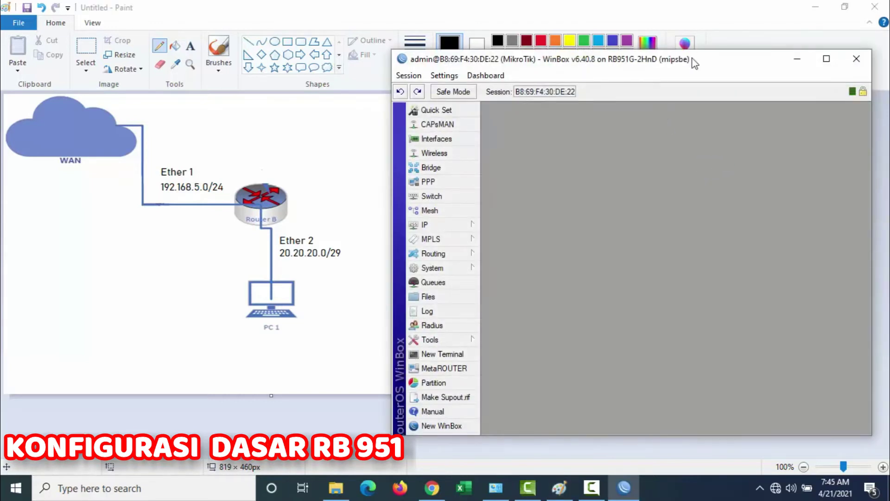
{"action": "left_click_drag", "start_coordinate": [692, 58], "coordinate": [678, 42]}
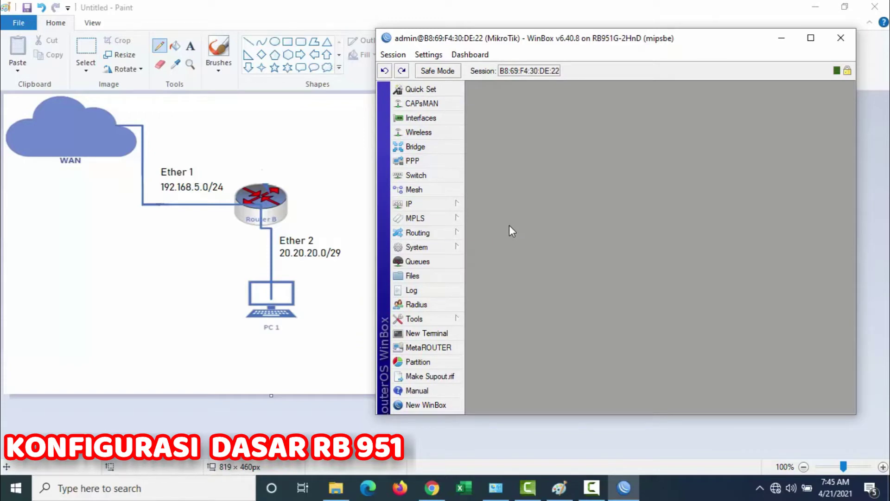
{"action": "left_click", "coordinate": [445, 332]}
{"action": "type", "text": "p"}
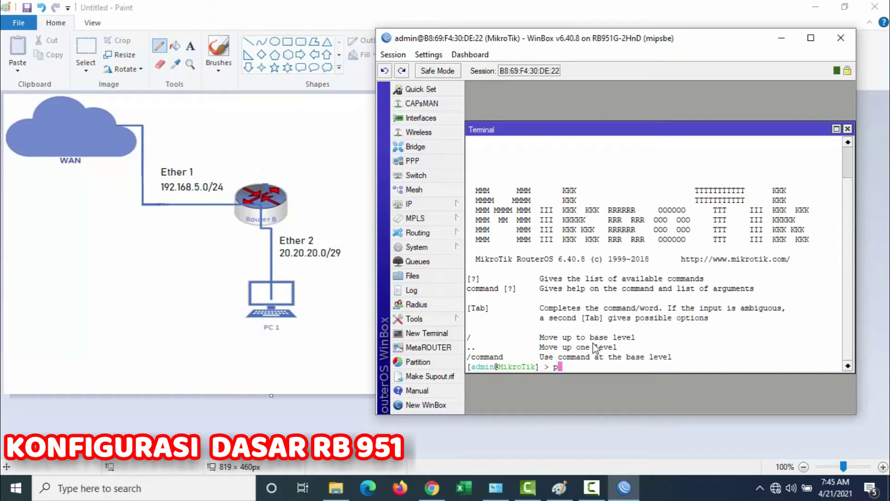
{"action": "type", "text": "ing www.google.com"}
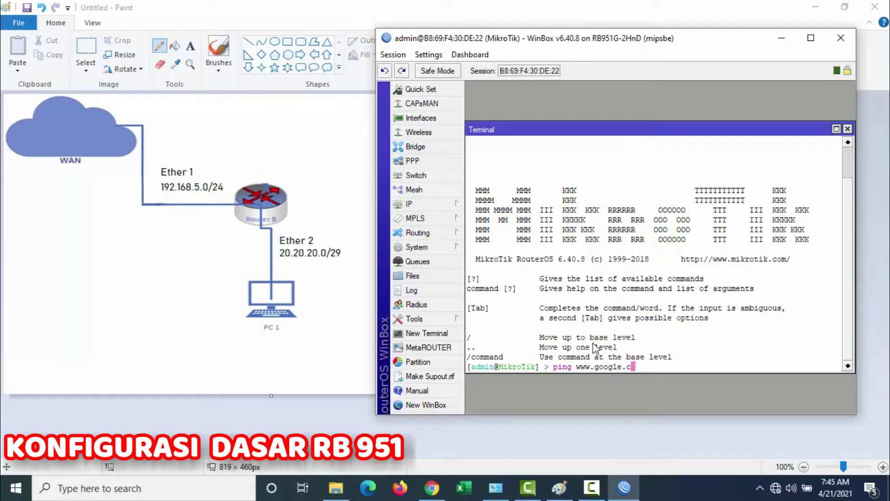
{"action": "key", "text": "Return"}
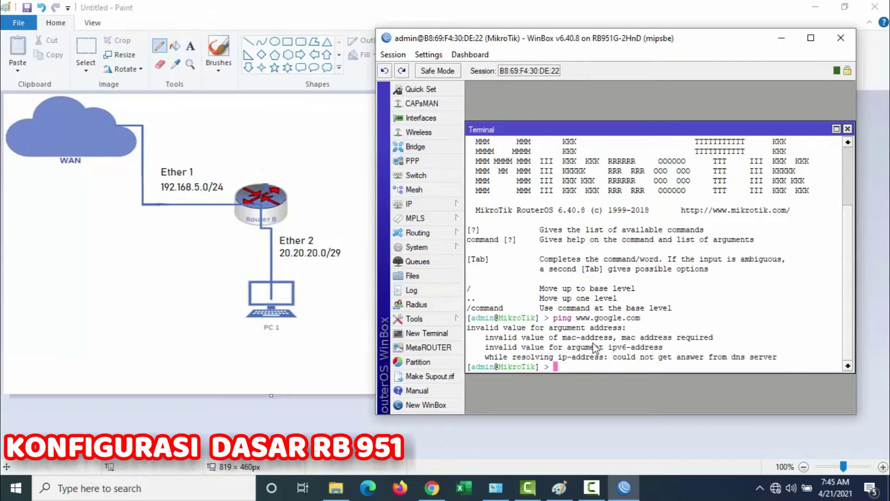
{"action": "type", "text": "ping 8.8.8.8"}
{"action": "key", "text": "Return"}
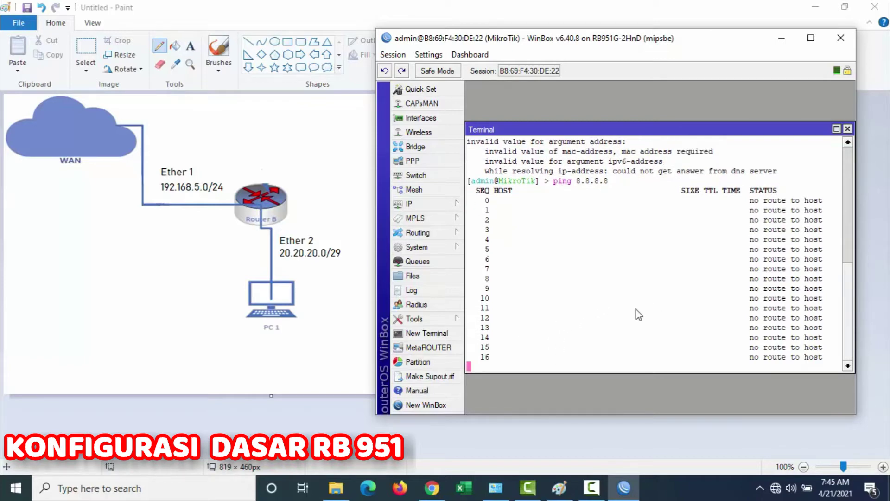
{"action": "left_click", "coordinate": [847, 130]}
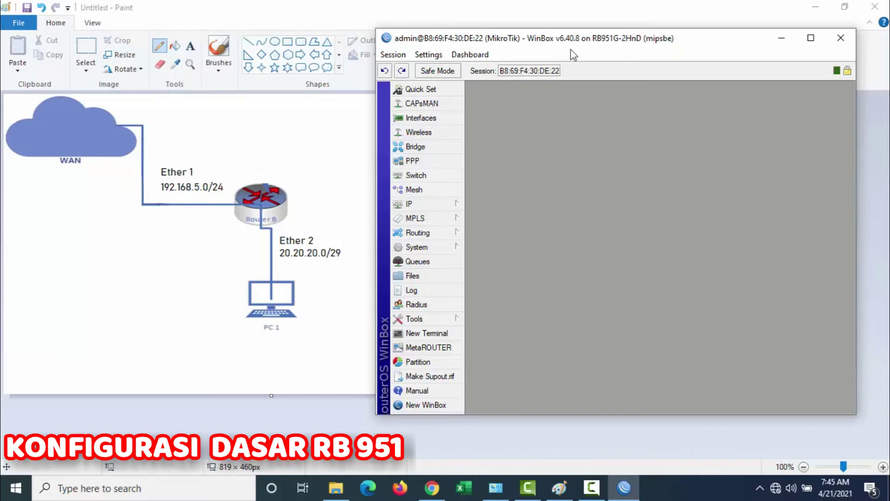
- Add the IP address 192.168.5.2/24 to the router's ether1 interface
{"action": "left_click_drag", "start_coordinate": [567, 39], "coordinate": [647, 41]}
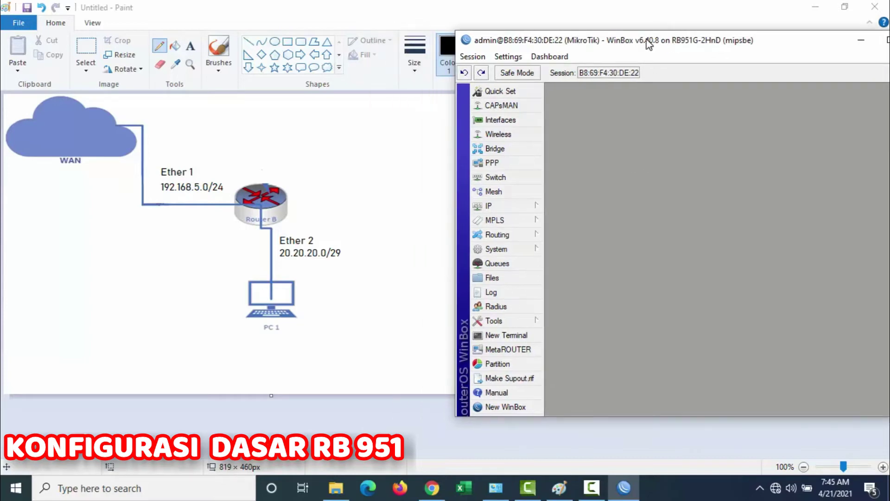
{"action": "left_click", "coordinate": [495, 210]}
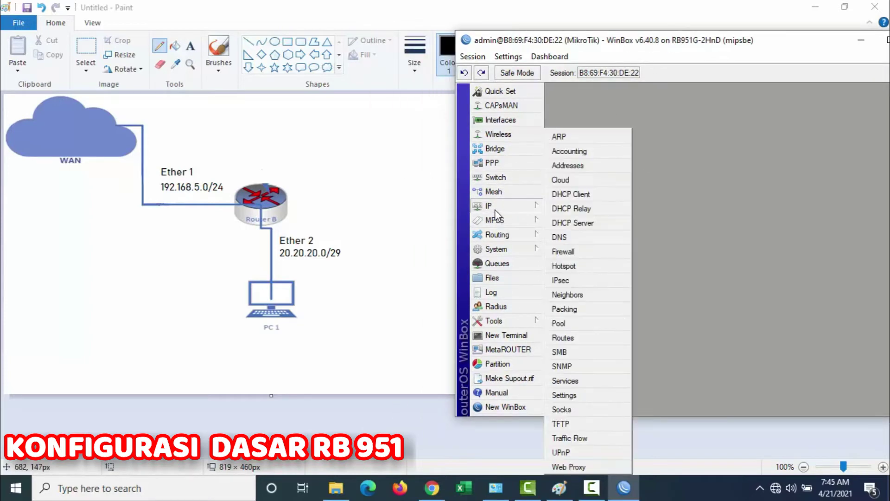
{"action": "left_click", "coordinate": [595, 169]}
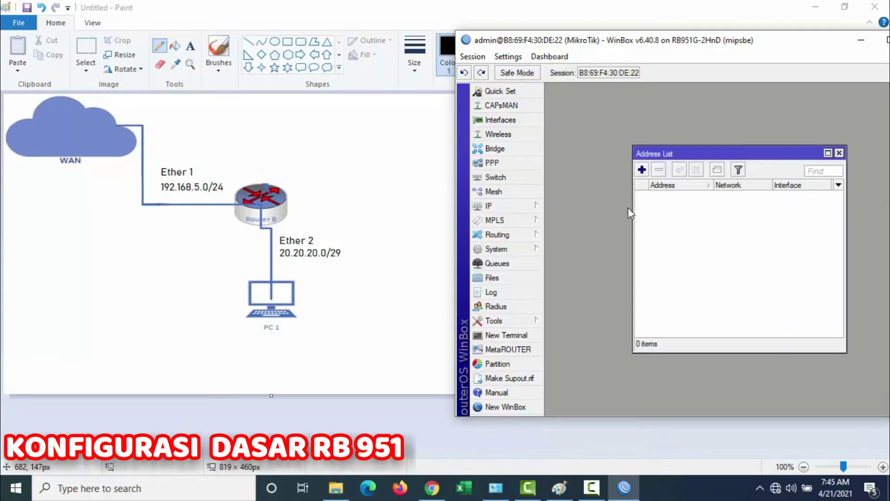
{"action": "left_click", "coordinate": [642, 169]}
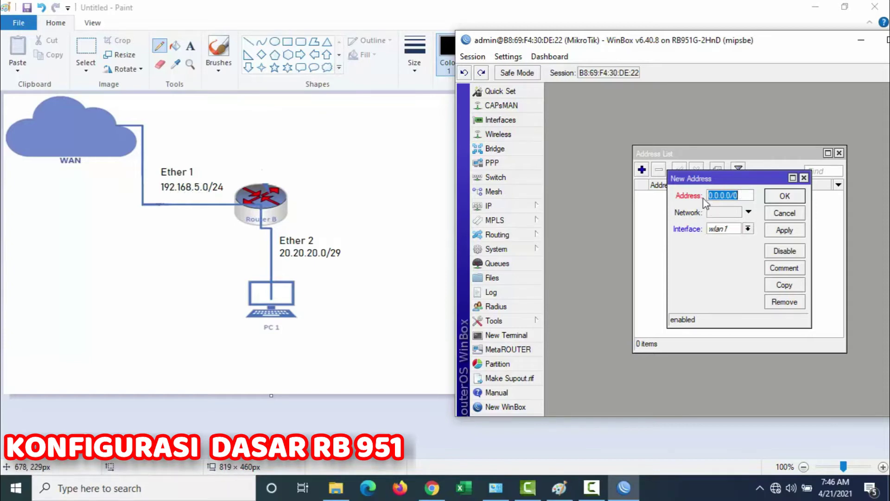
{"action": "type", "text": "192."}
{"action": "type", "text": "168.5."}
{"action": "type", "text": "2/2"}
{"action": "type", "text": "4"}
{"action": "left_click", "coordinate": [748, 229]}
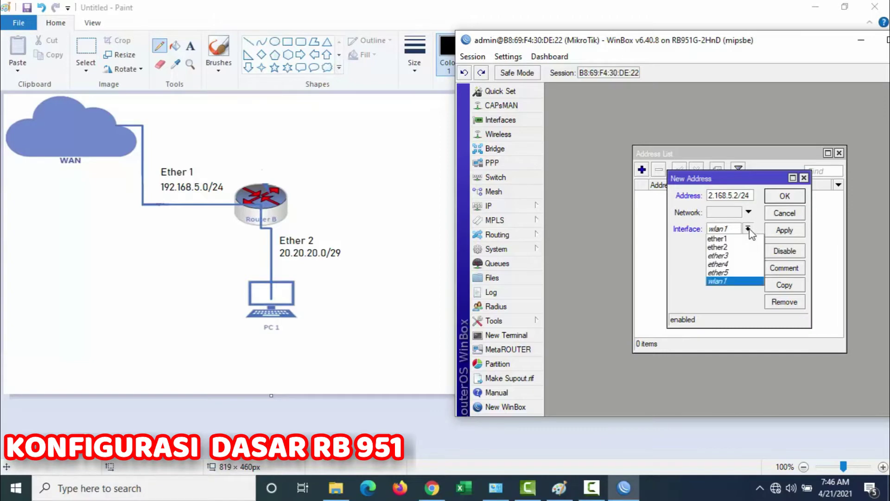
{"action": "left_click", "coordinate": [727, 239]}
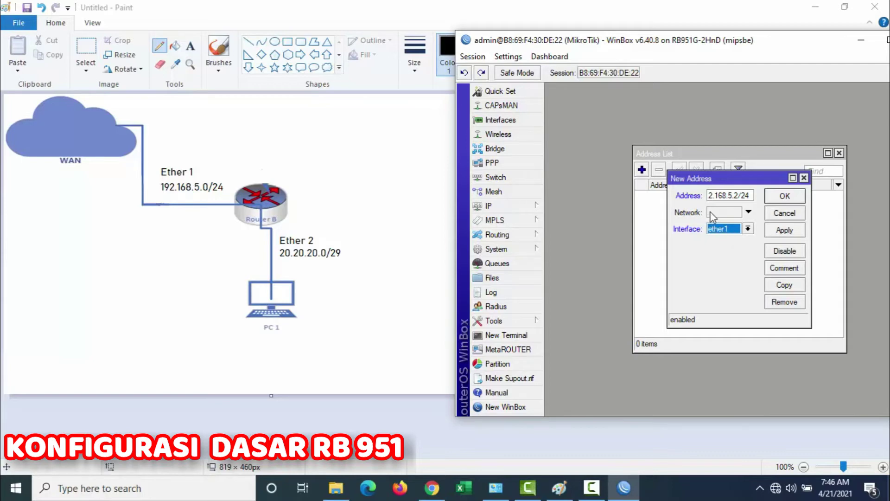
{"action": "left_click", "coordinate": [775, 232]}
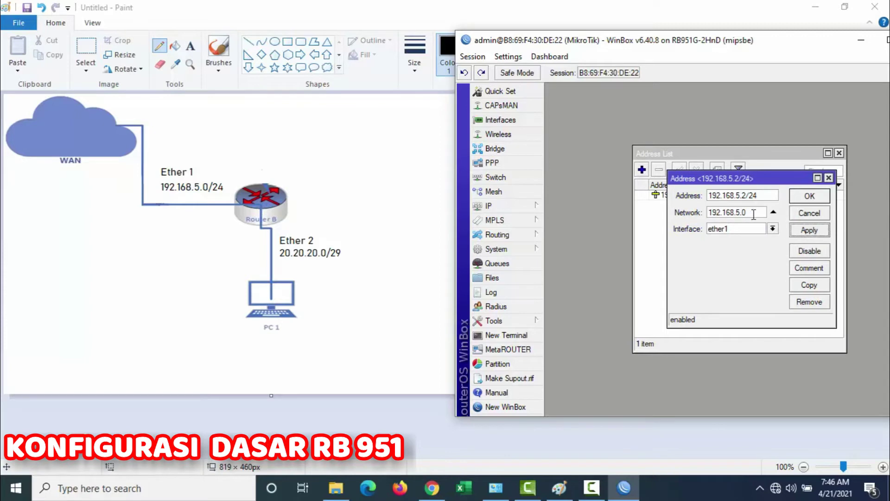
{"action": "left_click", "coordinate": [812, 198]}
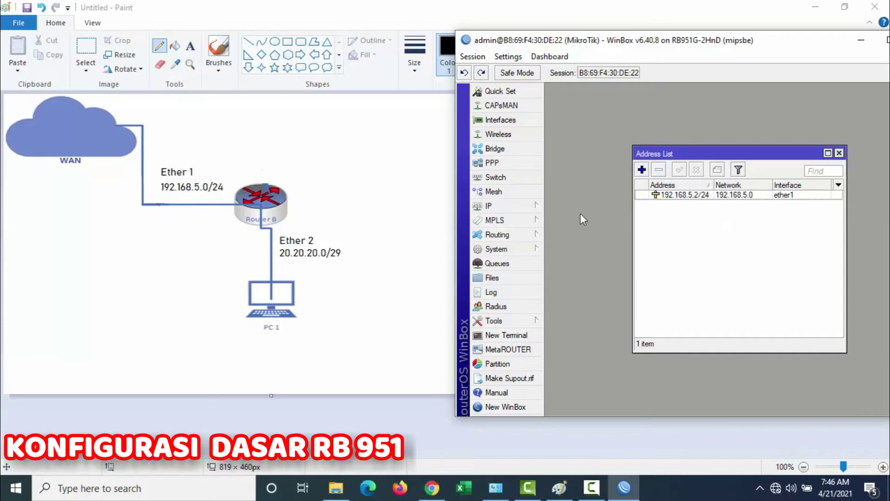
- Set the router's DNS server to 8.8.8.8
{"action": "left_click", "coordinate": [492, 206]}
{"action": "left_click", "coordinate": [588, 236]}
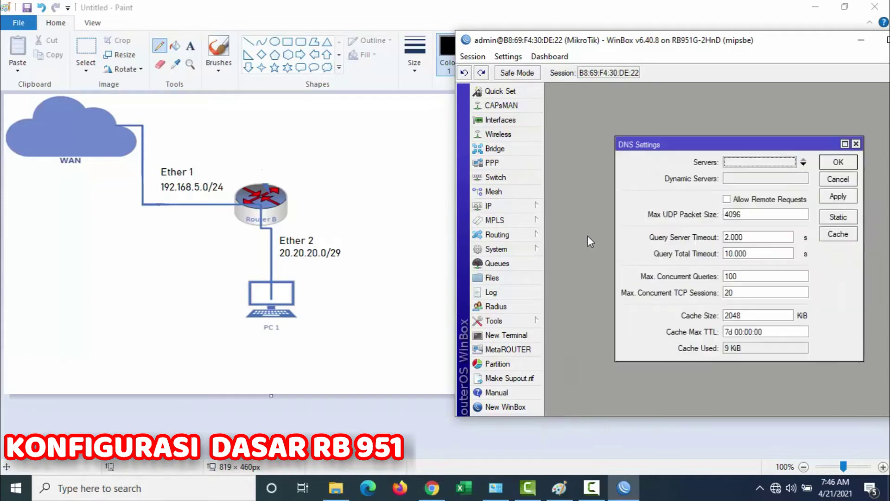
{"action": "left_click", "coordinate": [742, 164]}
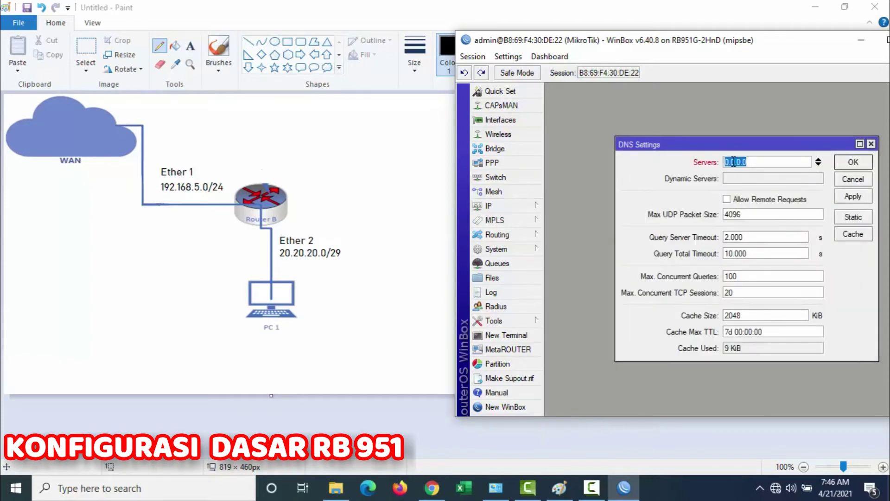
{"action": "type", "text": "8.8.8.8"}
{"action": "left_click", "coordinate": [851, 197]}
{"action": "left_click", "coordinate": [851, 163]}
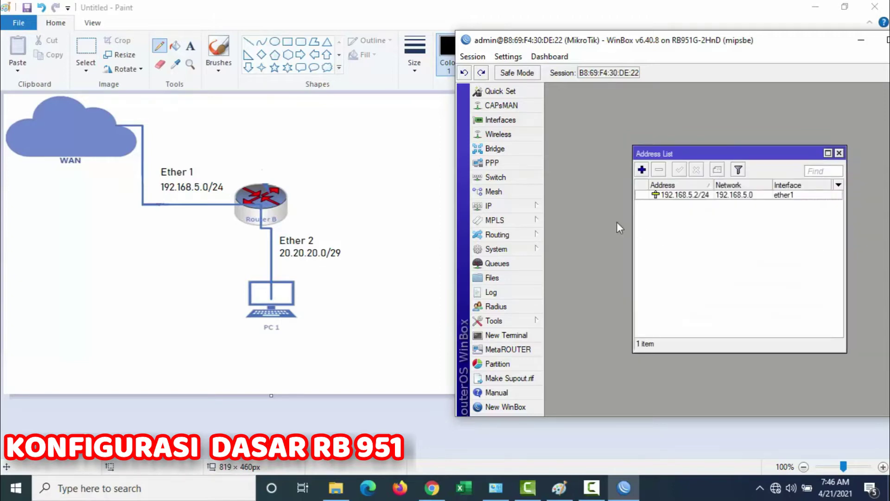
- Add a default route for destination 0.0.0.0/0 through gateway 192.168.5.1 to the router's route list
{"action": "left_click", "coordinate": [520, 207]}
{"action": "left_click", "coordinate": [602, 340]}
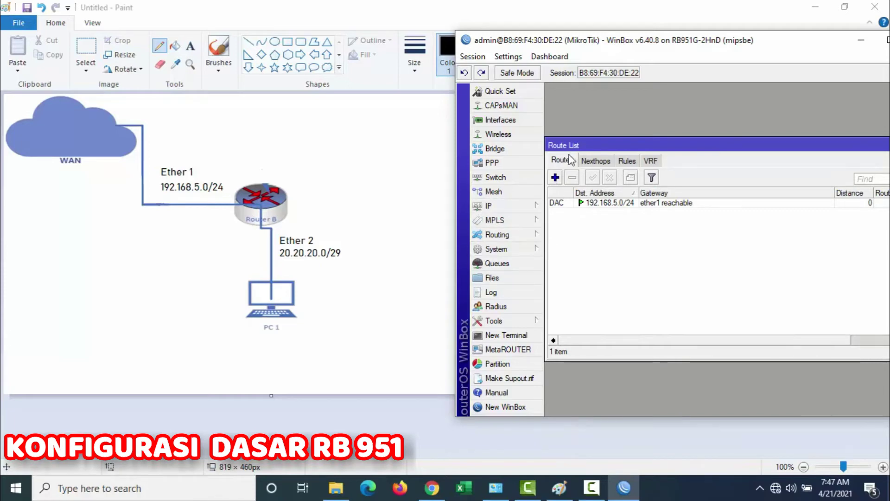
{"action": "left_click", "coordinate": [555, 177]}
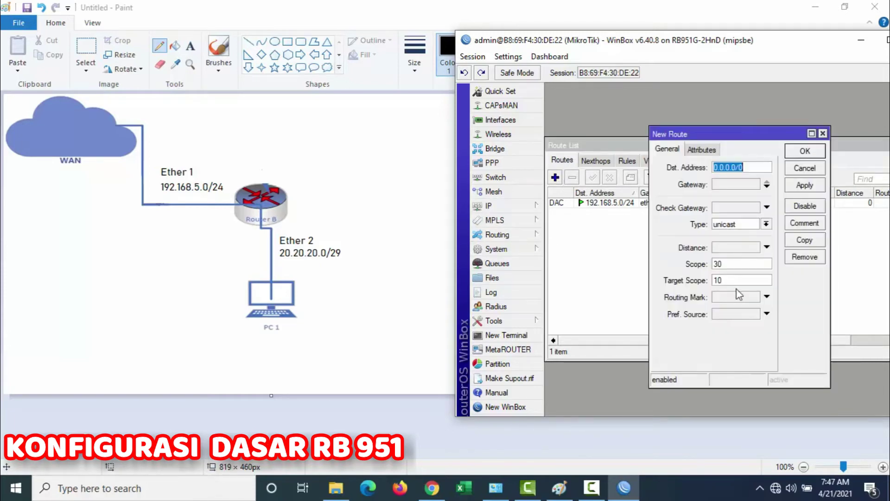
{"action": "left_click", "coordinate": [728, 184]}
{"action": "type", "text": "192"}
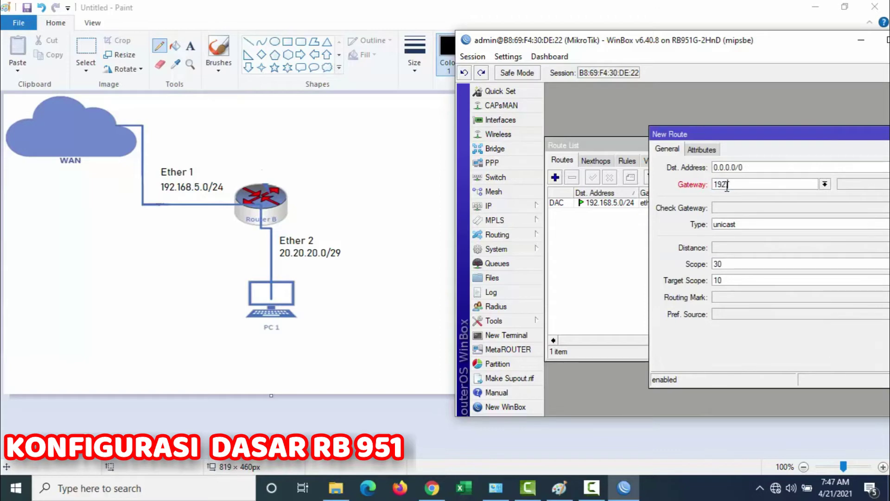
{"action": "type", "text": ".168.5.1"}
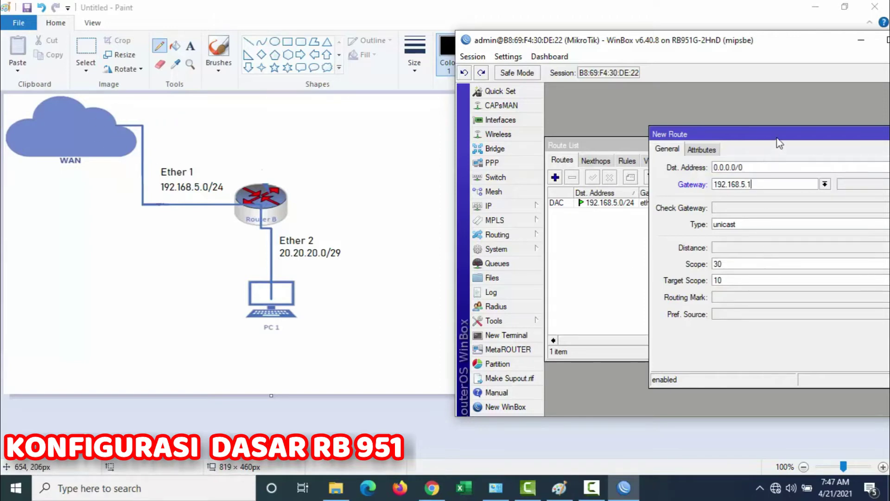
{"action": "left_click_drag", "start_coordinate": [779, 144], "coordinate": [581, 137]}
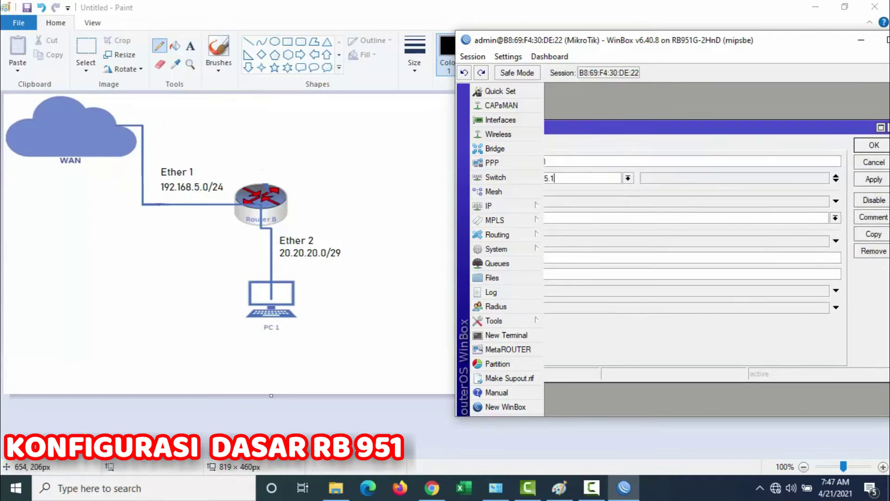
{"action": "left_click", "coordinate": [874, 180]}
{"action": "left_click", "coordinate": [869, 145]}
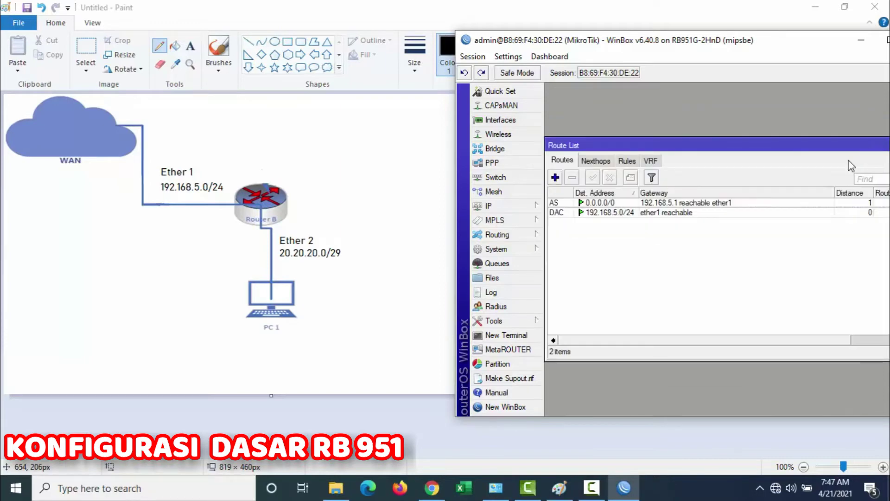
{"action": "left_click", "coordinate": [532, 335]}
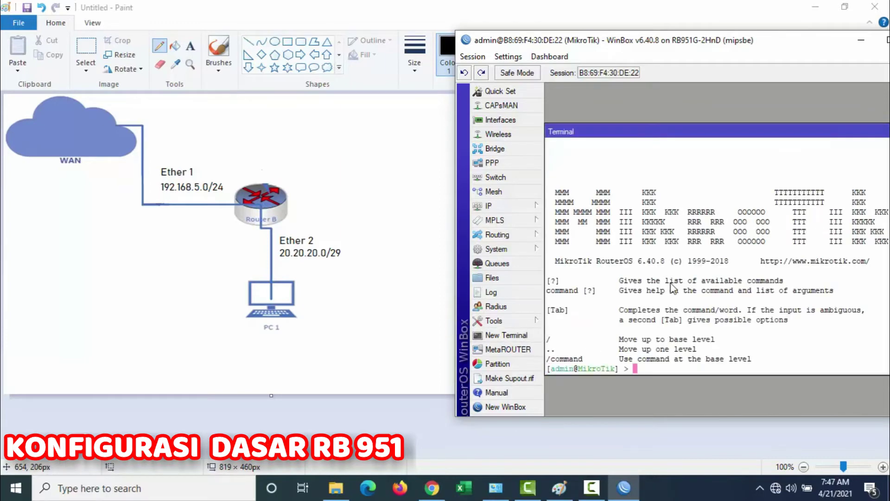
{"action": "type", "text": "ping 8.8.8.8"}
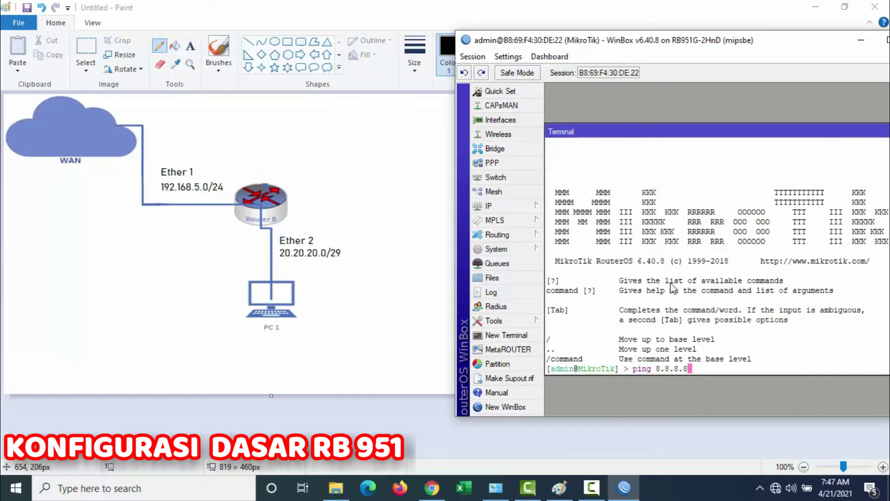
{"action": "key", "text": "Return"}
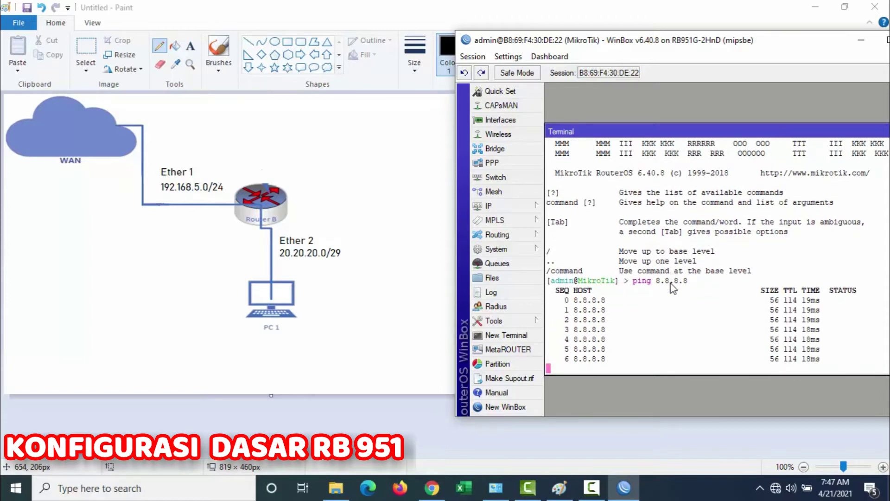
{"action": "key", "text": "ctrl+c"}
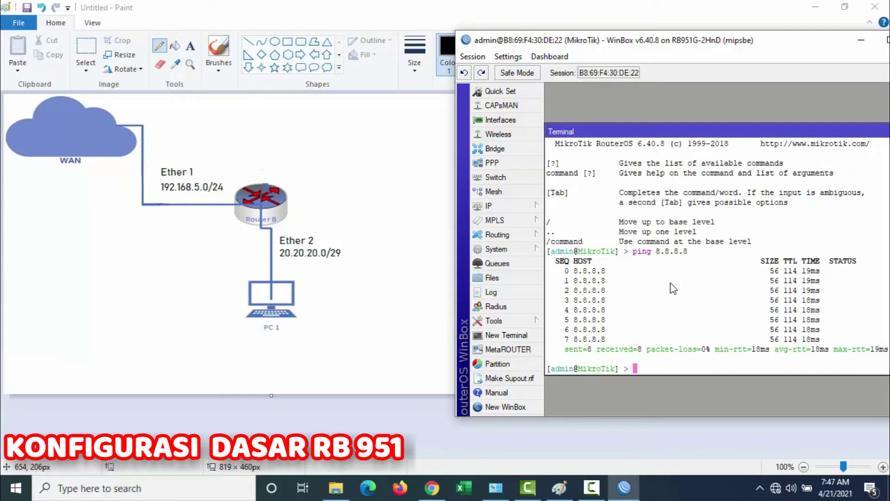
{"action": "type", "text": "ping www.google.com"}
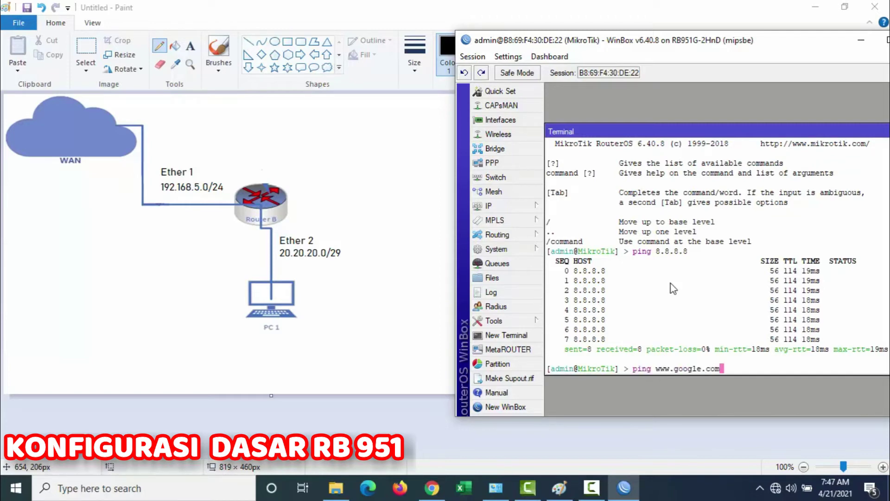
{"action": "key", "text": "Return"}
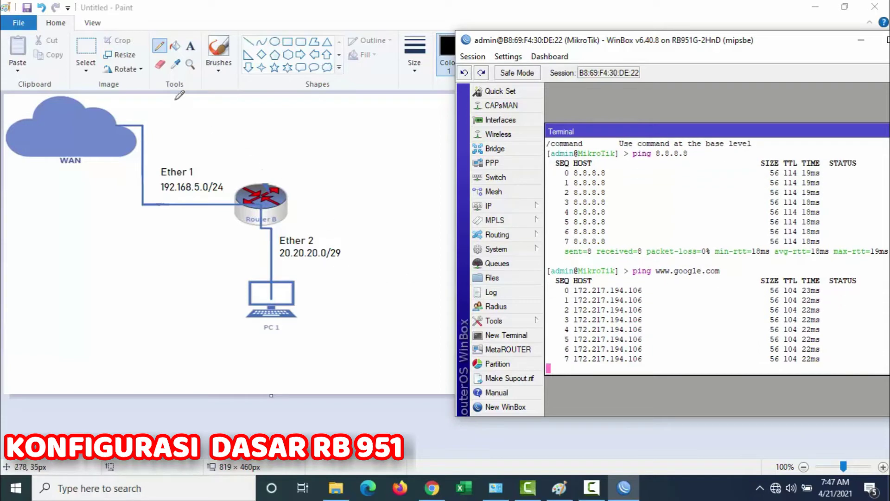
- Switch to Paint and brush a black mark beside Router B and a loop around the Ether 2 and PC 1 part of the diagram
{"action": "left_click", "coordinate": [222, 72]}
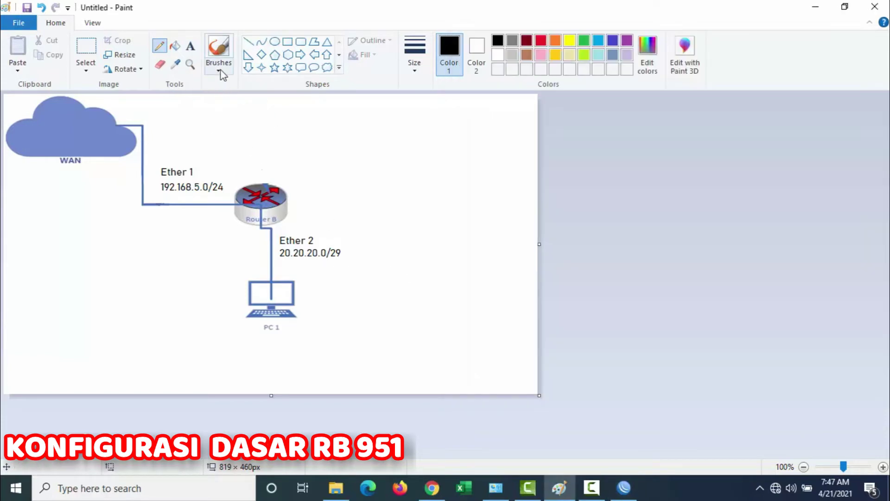
{"action": "left_click", "coordinate": [218, 60]}
{"action": "left_click", "coordinate": [219, 89]}
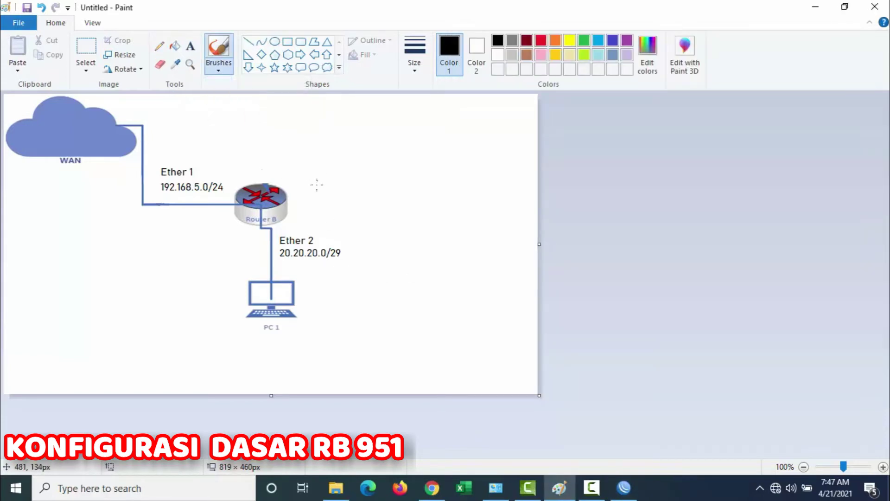
{"action": "left_click_drag", "start_coordinate": [304, 183], "coordinate": [268, 179]}
{"action": "left_click_drag", "start_coordinate": [303, 151], "coordinate": [290, 182]}
{"action": "mouse_move", "coordinate": [261, 217]}
{"action": "left_mouse_down"}
{"action": "mouse_move", "coordinate": [204, 211]}
{"action": "mouse_move", "coordinate": [187, 318]}
{"action": "mouse_move", "coordinate": [342, 369]}
{"action": "mouse_move", "coordinate": [383, 240]}
{"action": "mouse_move", "coordinate": [260, 210]}
{"action": "left_mouse_up"}
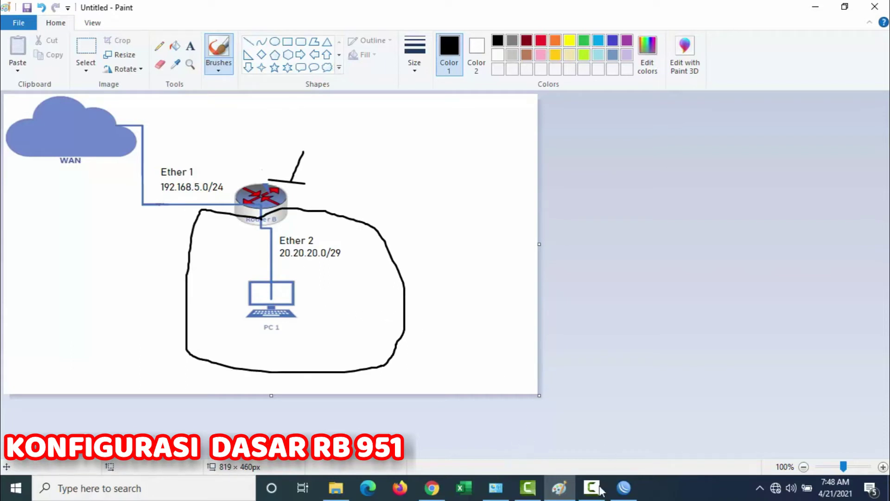
- Start a continuous ping to 8.8.8.8 from the Windows Command Prompt, keeping its window beside the diagram
{"action": "mouse_move", "coordinate": [624, 486]}
{"action": "key", "text": "super+r"}
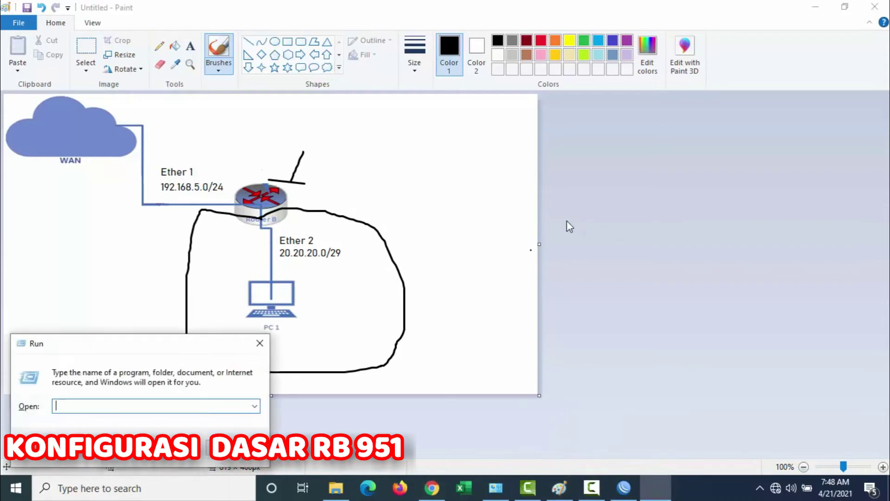
{"action": "key", "text": "Return"}
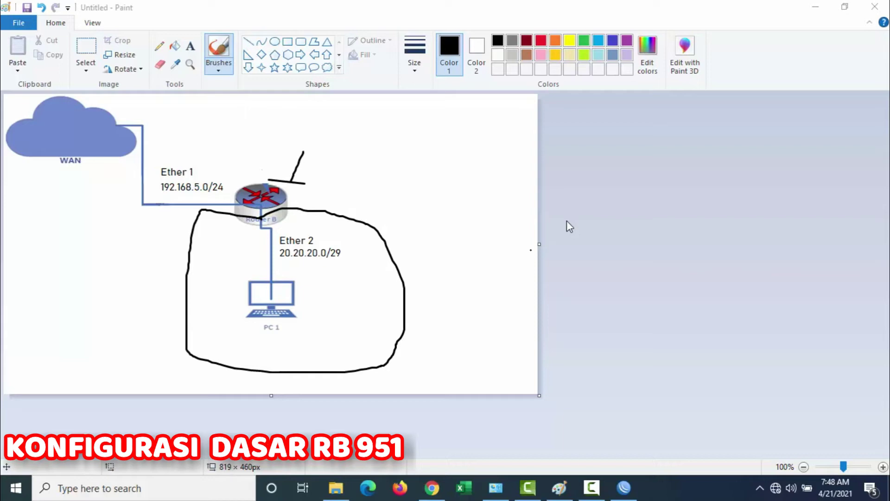
{"action": "type", "text": "ping 8.8.8.8 -t"}
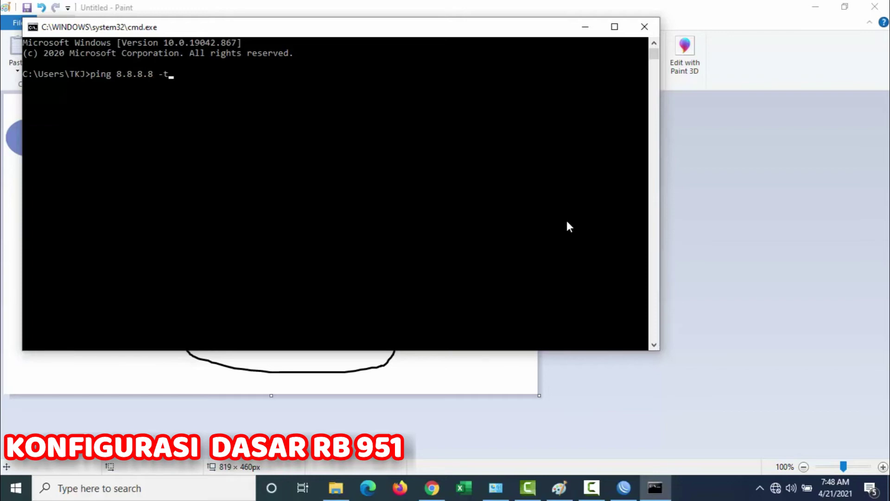
{"action": "key", "text": "Return"}
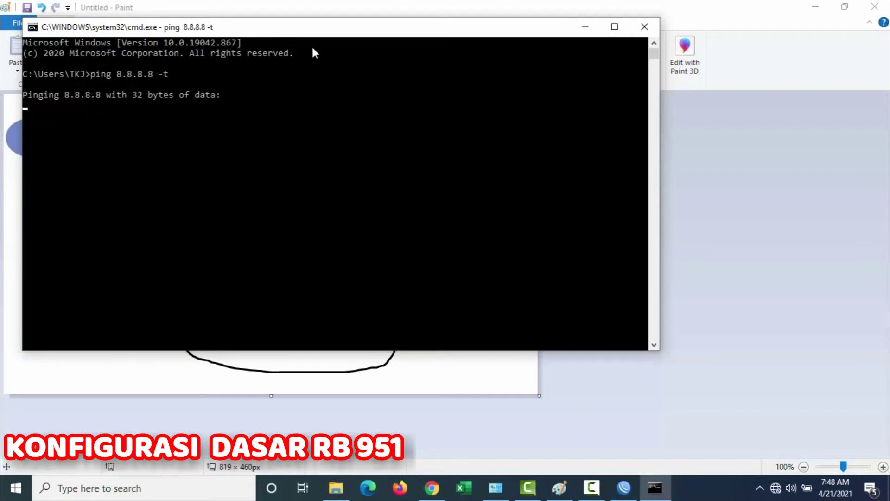
{"action": "mouse_move", "coordinate": [318, 26]}
{"action": "left_mouse_down"}
{"action": "mouse_move", "coordinate": [636, 83]}
{"action": "mouse_move", "coordinate": [698, 115]}
{"action": "left_mouse_up"}
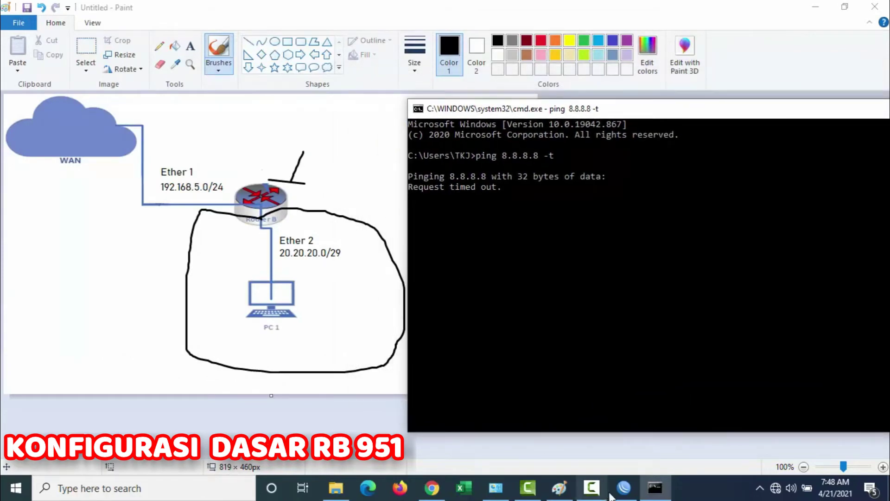
- Switch to WinBox and add the IP address 20.20.20.1/29 to the router's ether2 interface
{"action": "left_click", "coordinate": [624, 488]}
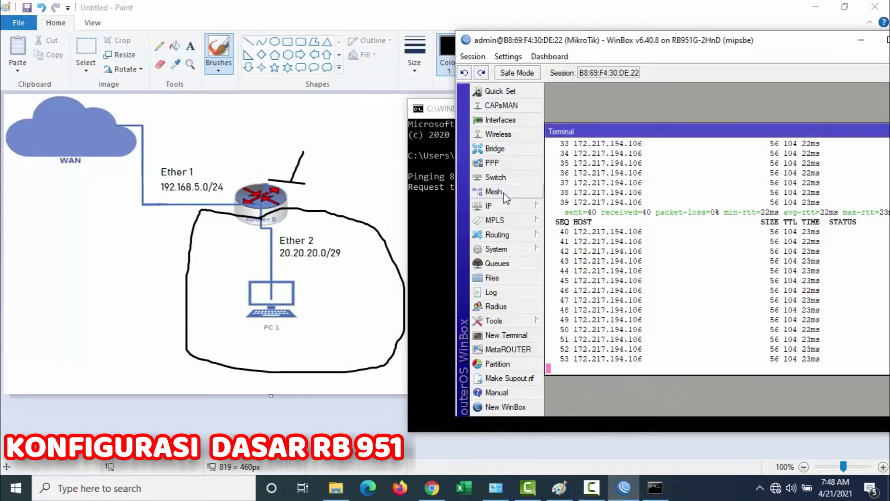
{"action": "left_click", "coordinate": [505, 206]}
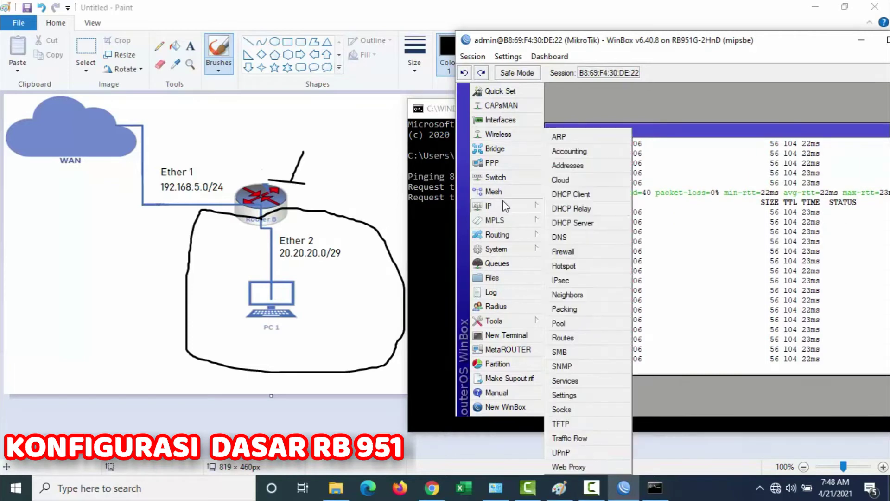
{"action": "left_click", "coordinate": [581, 167]}
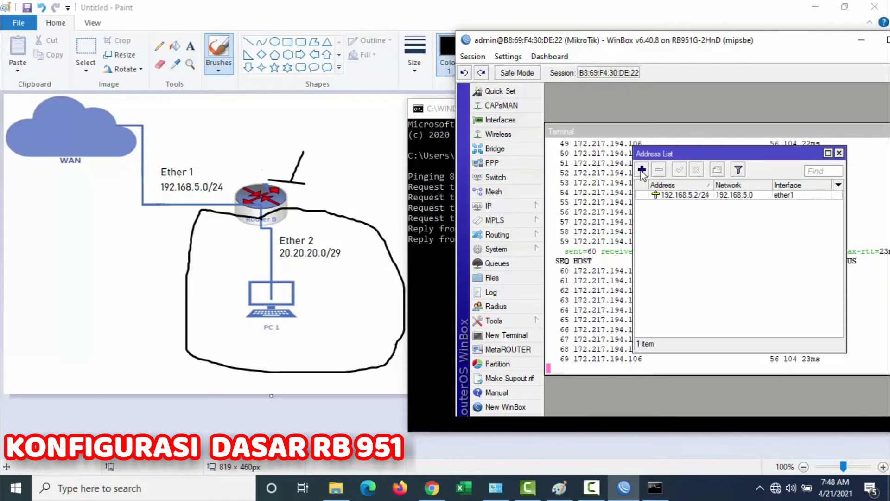
{"action": "left_click", "coordinate": [642, 171]}
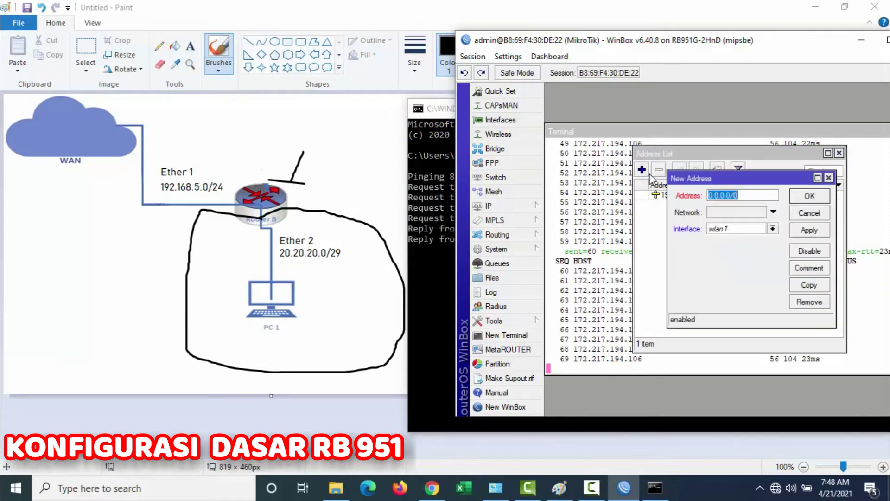
{"action": "left_click", "coordinate": [744, 195]}
{"action": "key", "text": "BackSpace"}
{"action": "key", "text": "BackSpace"}
{"action": "key", "text": "BackSpace"}
{"action": "key", "text": "BackSpace"}
{"action": "key", "text": "BackSpace"}
{"action": "key", "text": "BackSpace"}
{"action": "key", "text": "BackSpace"}
{"action": "key", "text": "BackSpace"}
{"action": "key", "text": "BackSpace"}
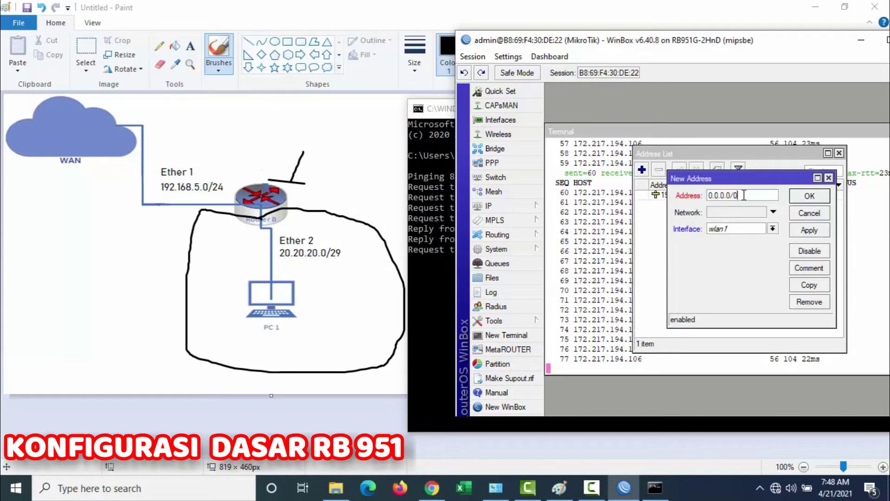
{"action": "type", "text": "20"}
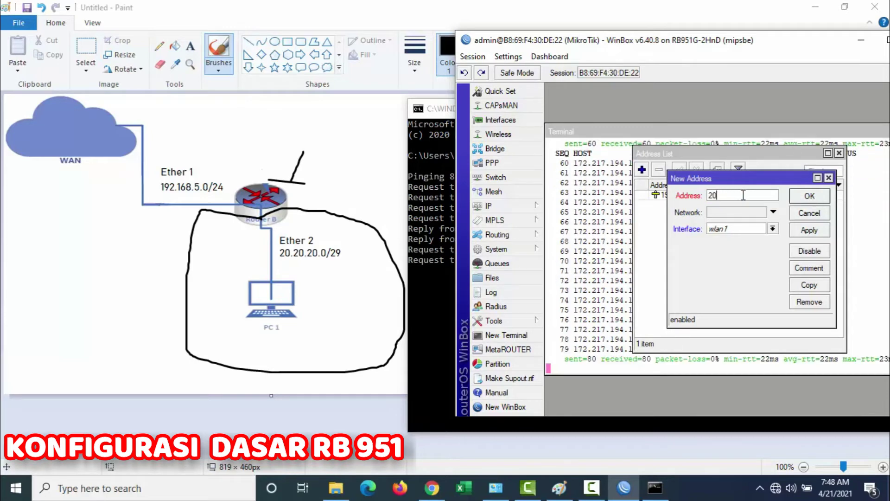
{"action": "type", "text": ".20.20"}
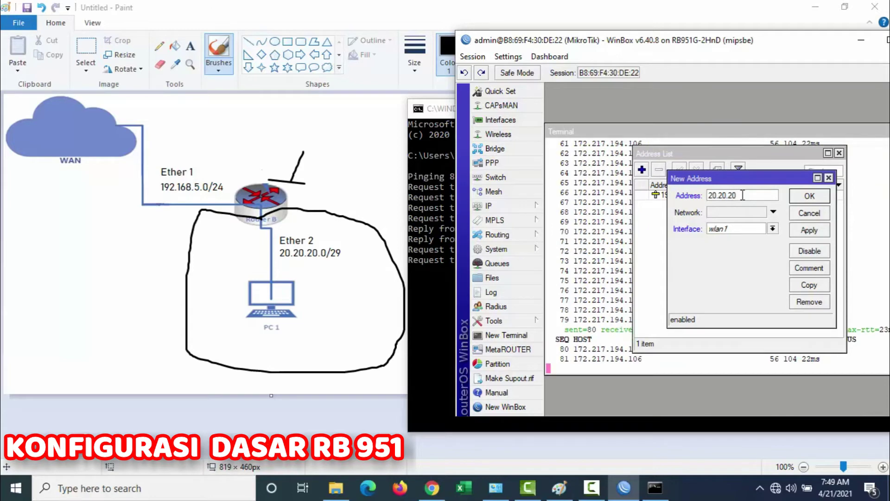
{"action": "type", "text": "1"}
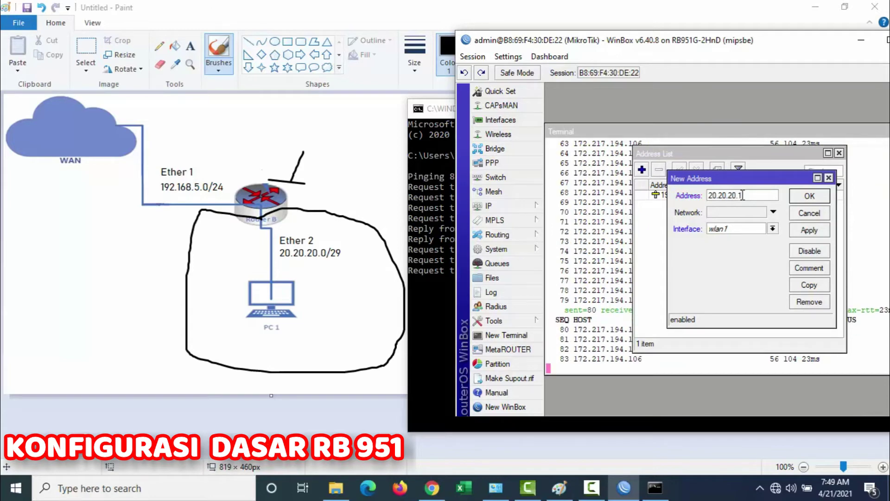
{"action": "type", "text": "/29"}
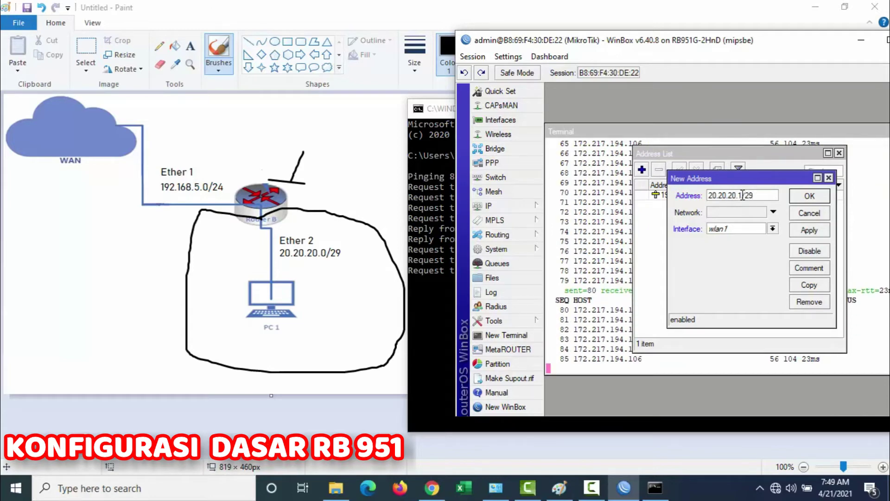
{"action": "left_click", "coordinate": [734, 229]}
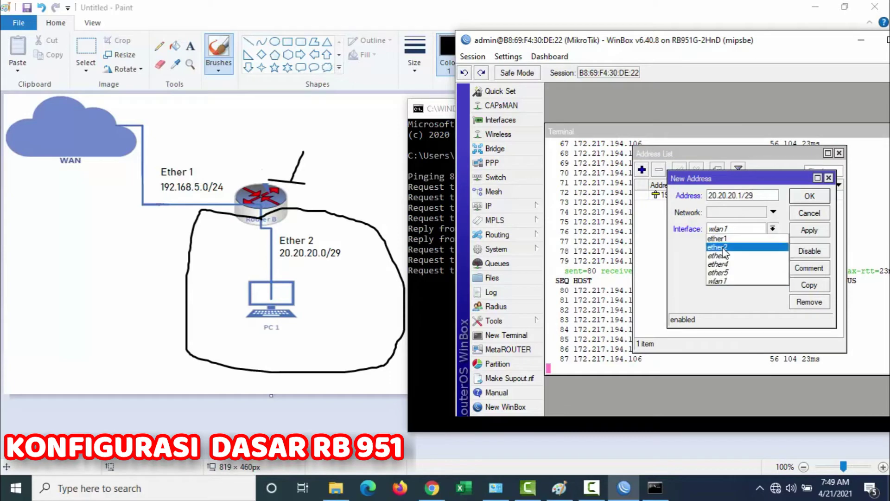
{"action": "left_click", "coordinate": [724, 248]}
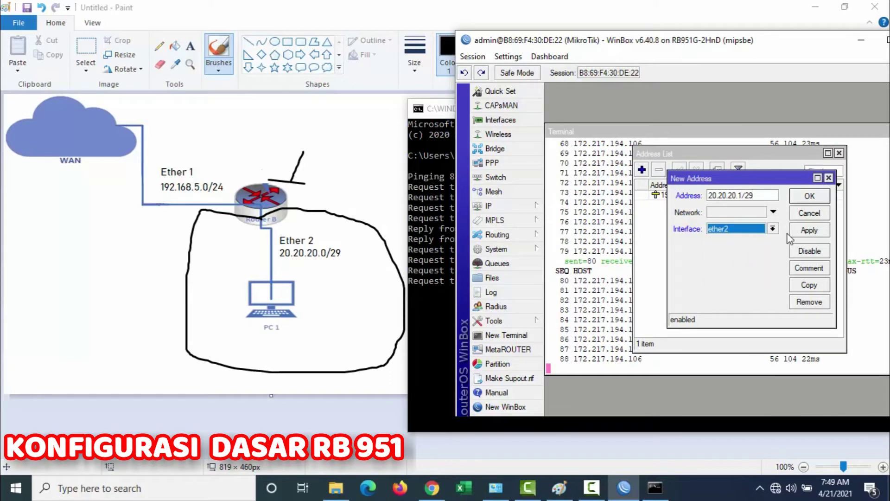
{"action": "left_click", "coordinate": [800, 230]}
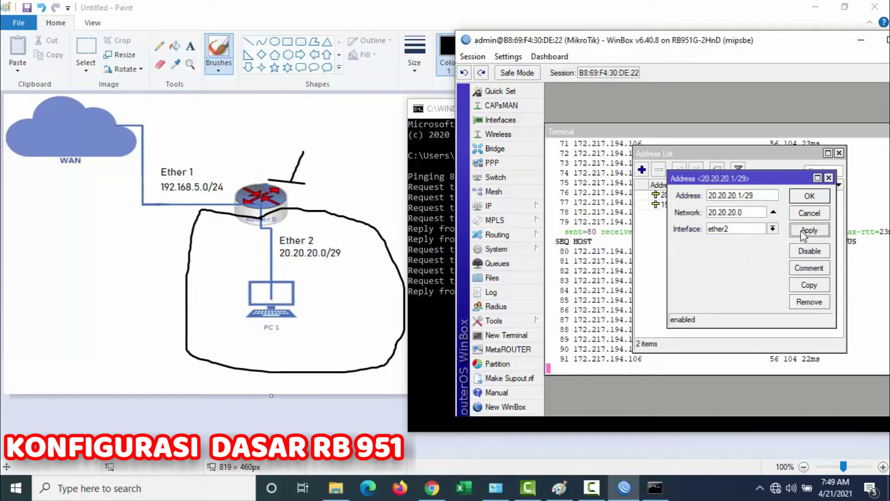
{"action": "left_click", "coordinate": [815, 197]}
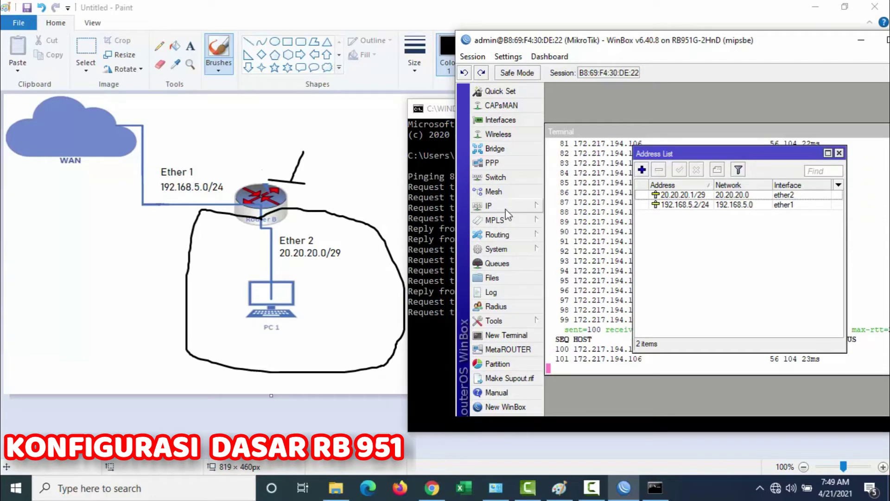
- Start a new firewall NAT rule with chain srcnat and out interface ether1
{"action": "left_click", "coordinate": [505, 209]}
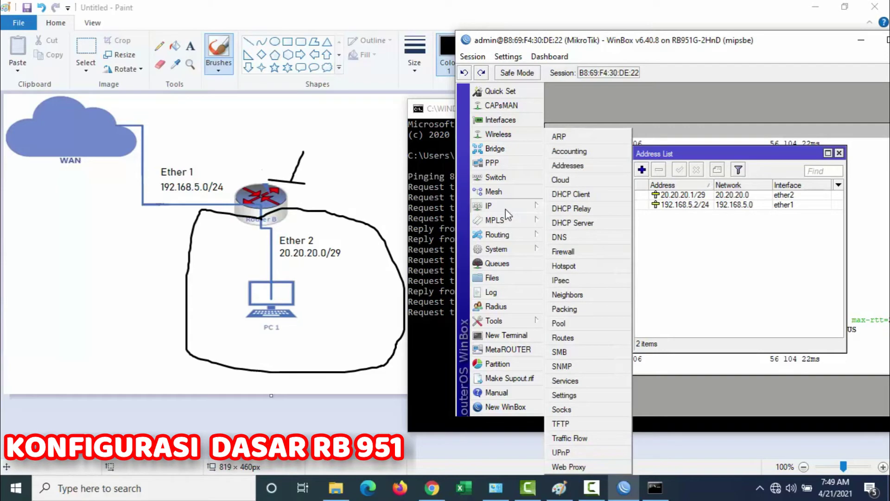
{"action": "left_click", "coordinate": [588, 252]}
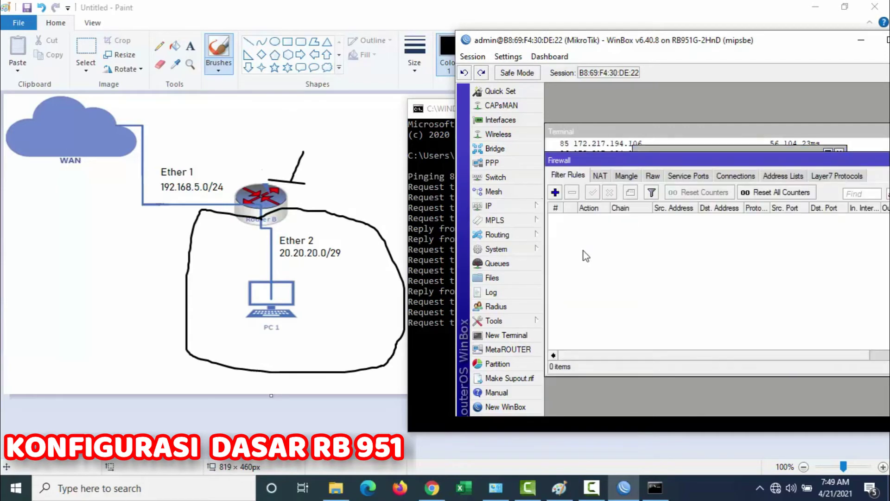
{"action": "left_click", "coordinate": [599, 176]}
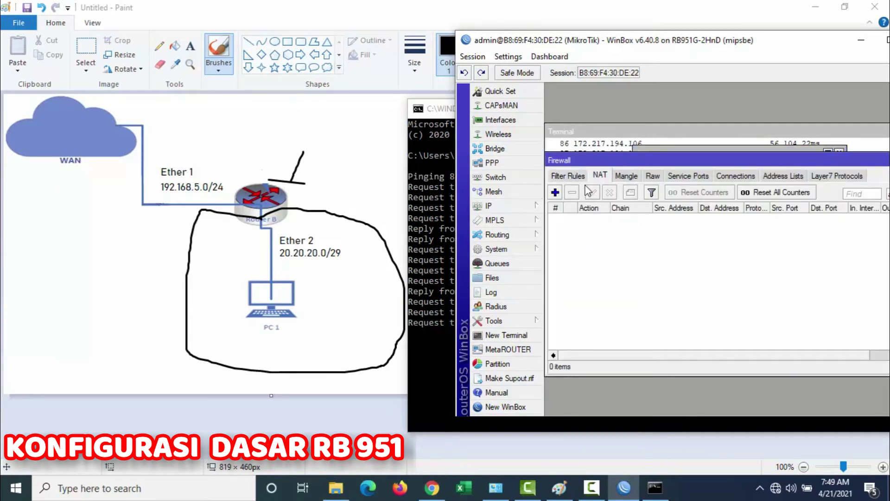
{"action": "left_click", "coordinate": [555, 192]}
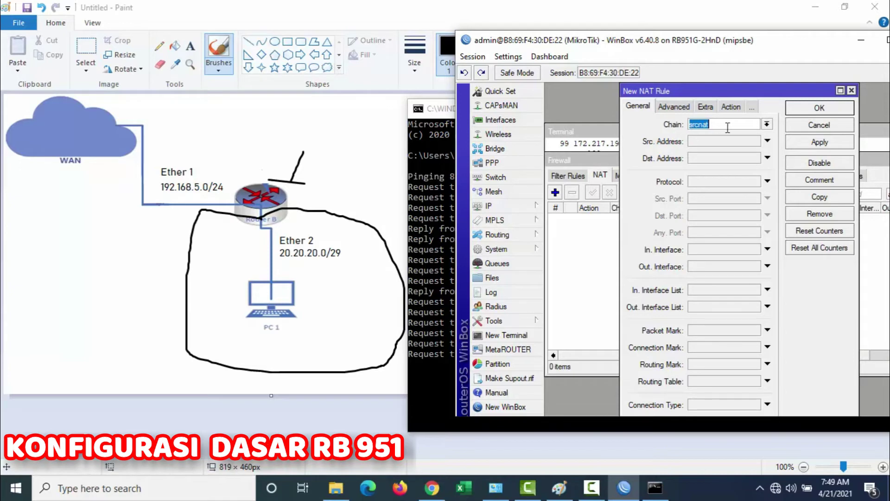
{"action": "left_click", "coordinate": [708, 268]}
{"action": "left_click", "coordinate": [712, 267]}
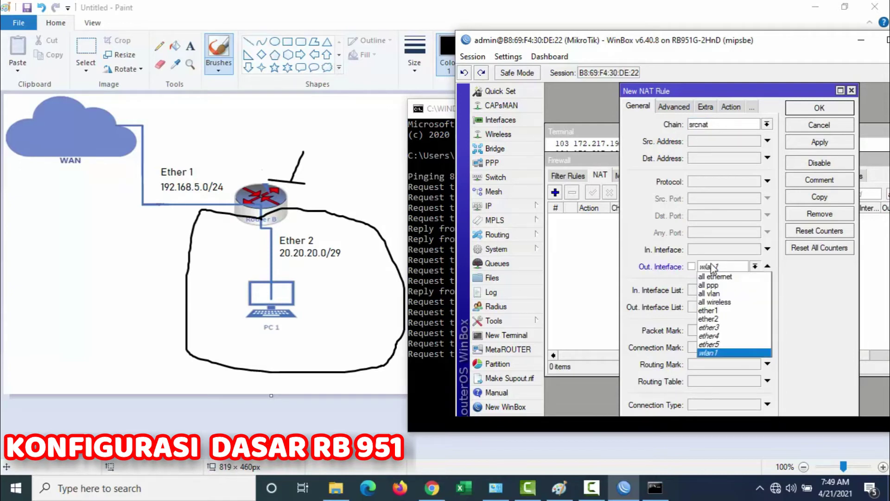
{"action": "left_click", "coordinate": [720, 311]}
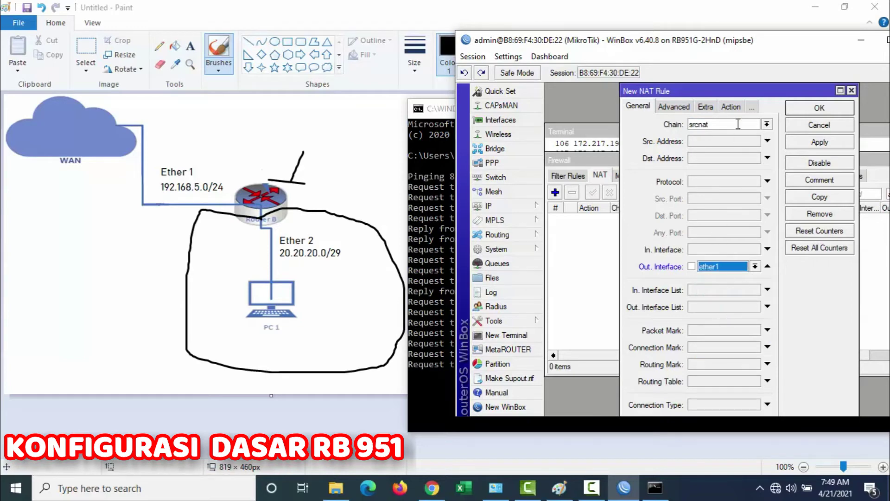
- Set the new NAT rule's action to masquerade and save the rule
{"action": "left_click", "coordinate": [731, 106]}
{"action": "left_click", "coordinate": [717, 123]}
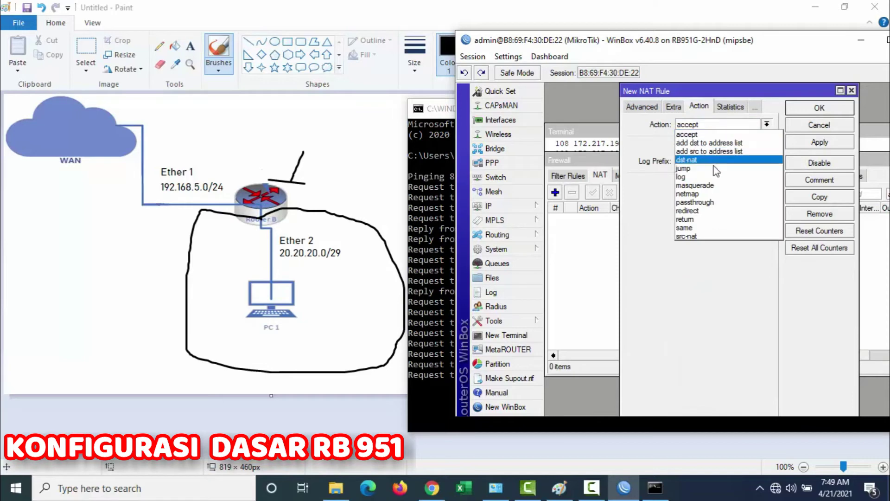
{"action": "left_click", "coordinate": [707, 189]}
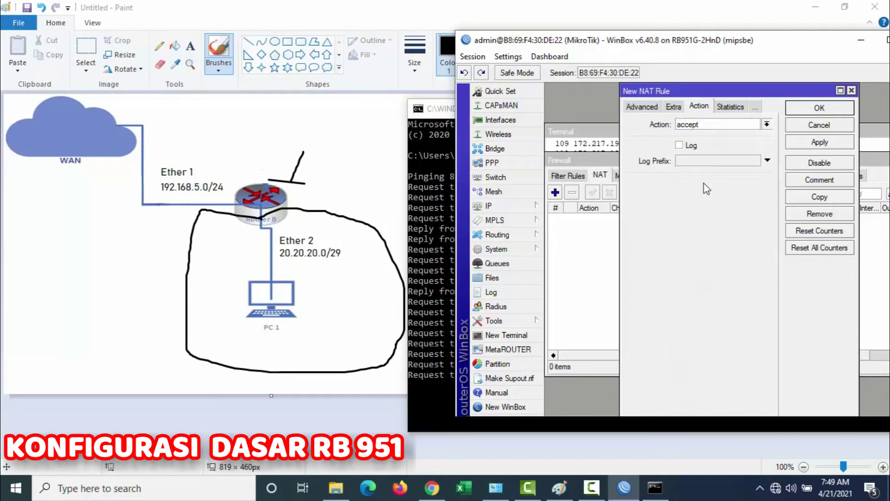
{"action": "left_click", "coordinate": [819, 141]}
{"action": "left_click", "coordinate": [819, 108]}
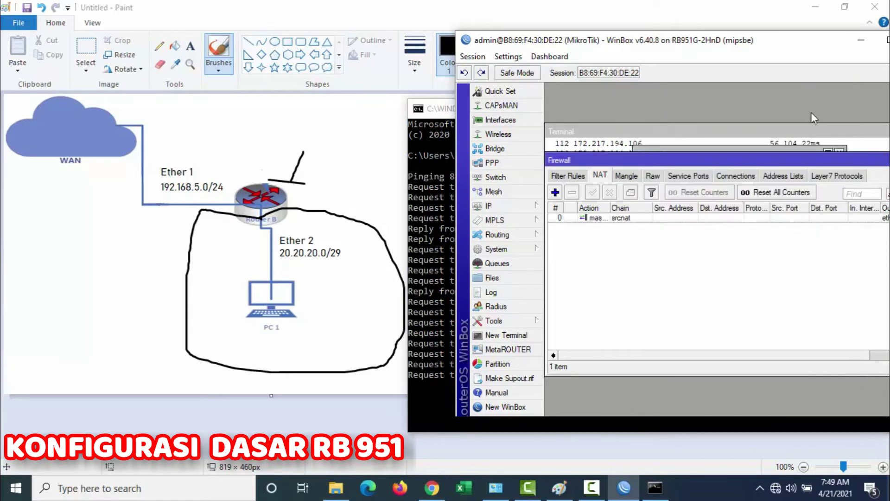
- Maximize WinBox and enlarge the Firewall window to view the NAT rule's traffic, and check the running ping in the Command Prompt
{"action": "left_click_drag", "start_coordinate": [773, 160], "coordinate": [641, 146]}
{"action": "left_click_drag", "start_coordinate": [789, 40], "coordinate": [638, 40]}
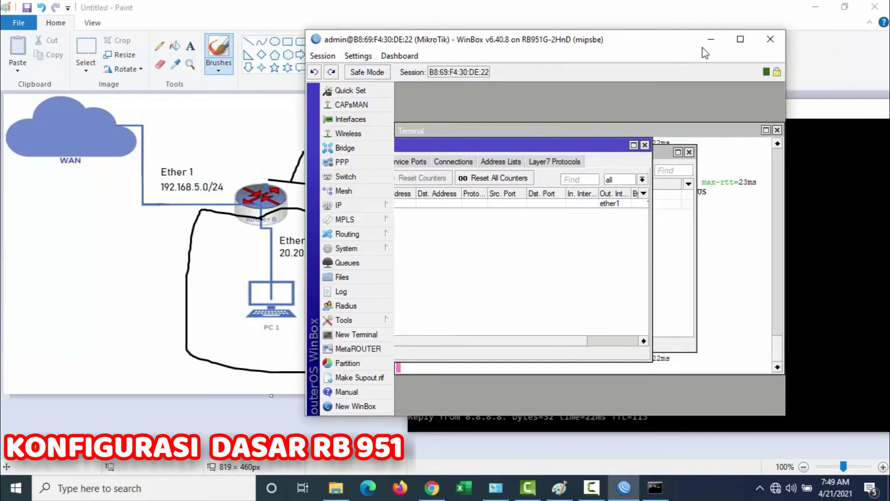
{"action": "left_click", "coordinate": [741, 44]}
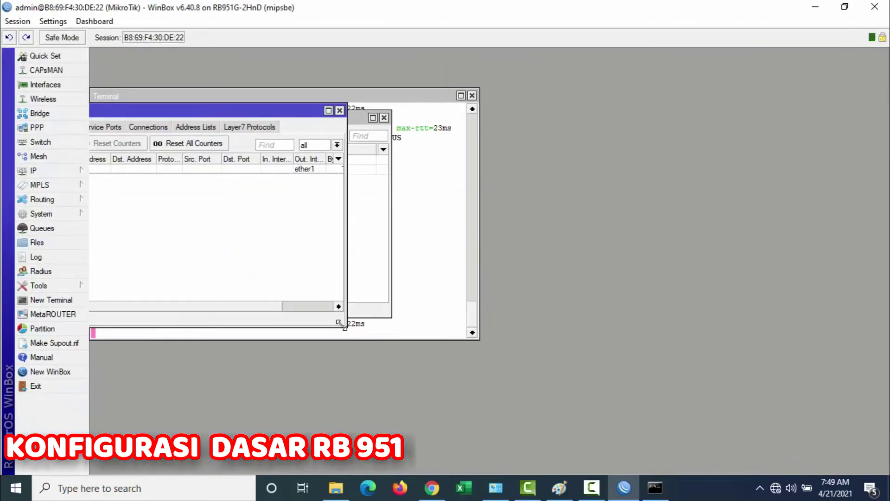
{"action": "left_click_drag", "start_coordinate": [343, 323], "coordinate": [663, 402]}
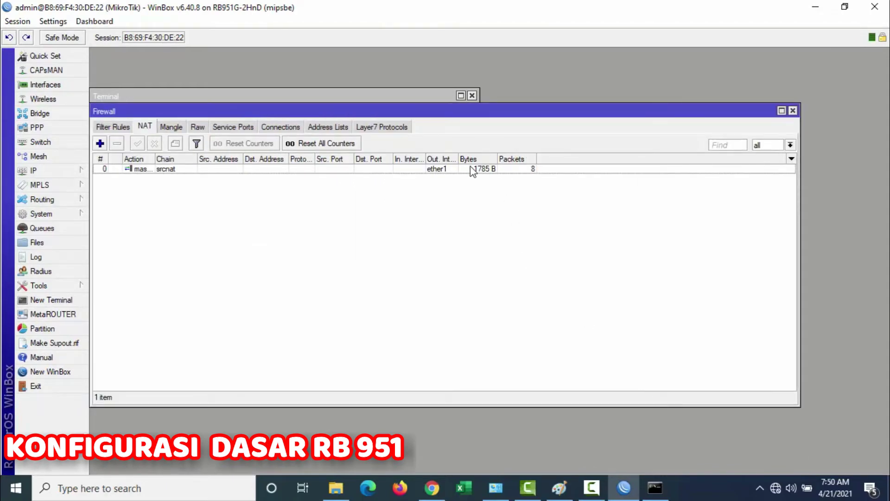
{"action": "left_click_drag", "start_coordinate": [370, 112], "coordinate": [410, 105]}
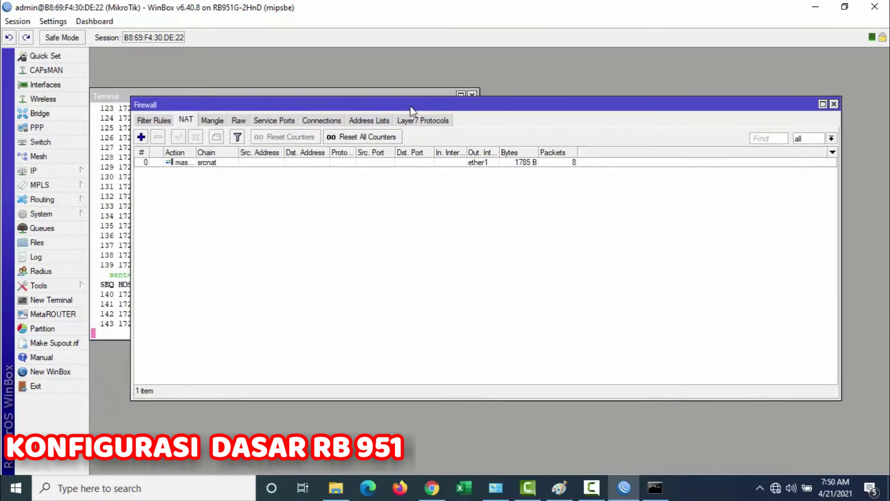
{"action": "mouse_move", "coordinate": [660, 490]}
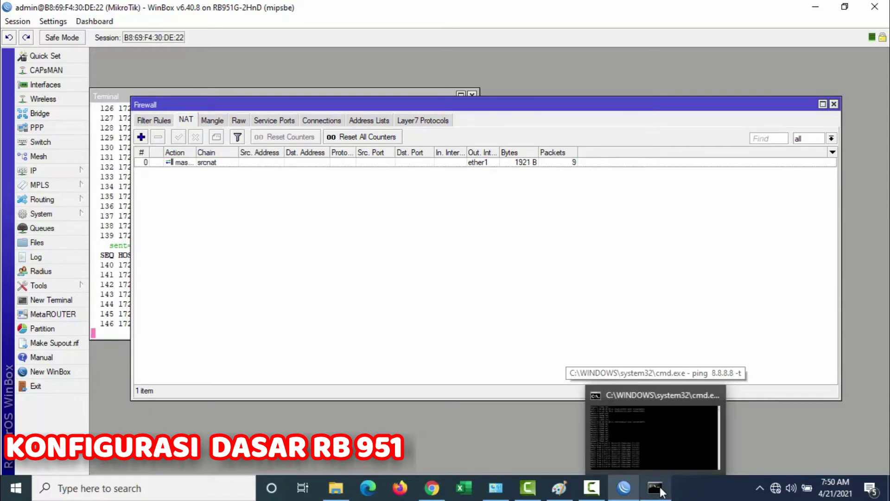
{"action": "left_click", "coordinate": [661, 491]}
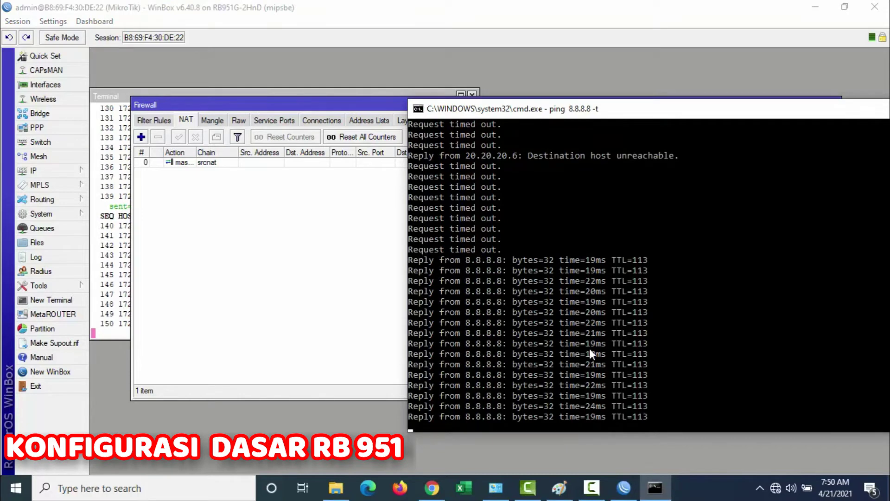
- Switch to Network Connections and set the Ethernet adapter's IPv4 properties to obtain the IP and DNS server addresses automatically
{"action": "left_click", "coordinate": [495, 487]}
{"action": "right_click", "coordinate": [73, 98]}
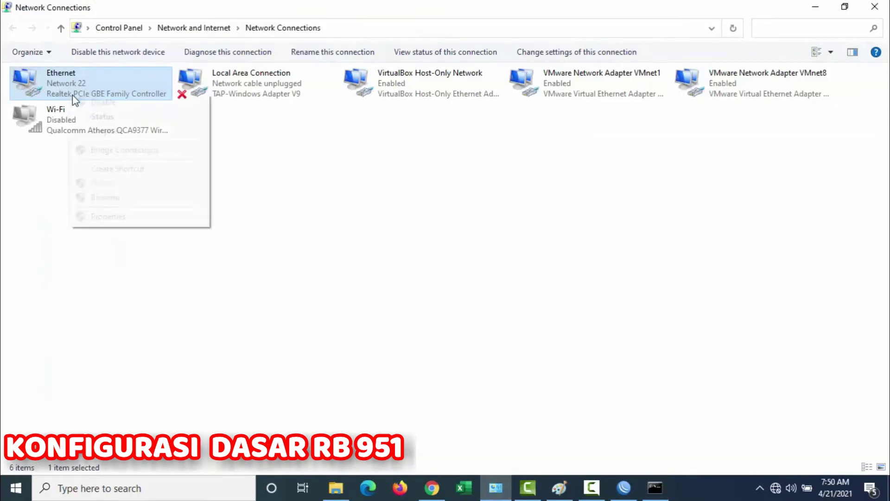
{"action": "left_click", "coordinate": [122, 218]}
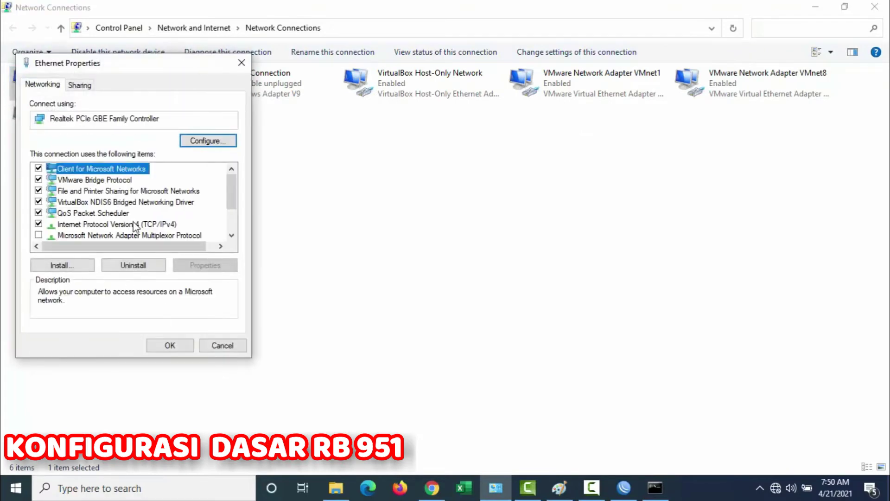
{"action": "double_click", "coordinate": [136, 225]}
{"action": "left_click", "coordinate": [98, 193]}
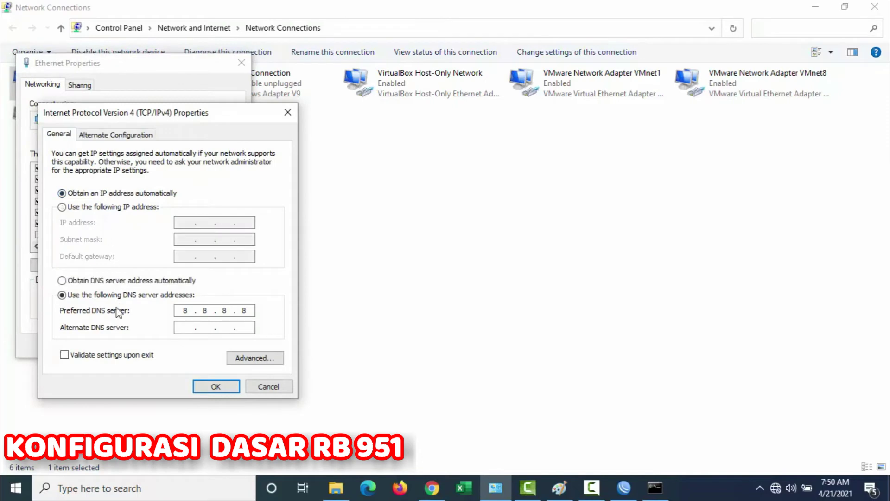
{"action": "left_click", "coordinate": [260, 387]}
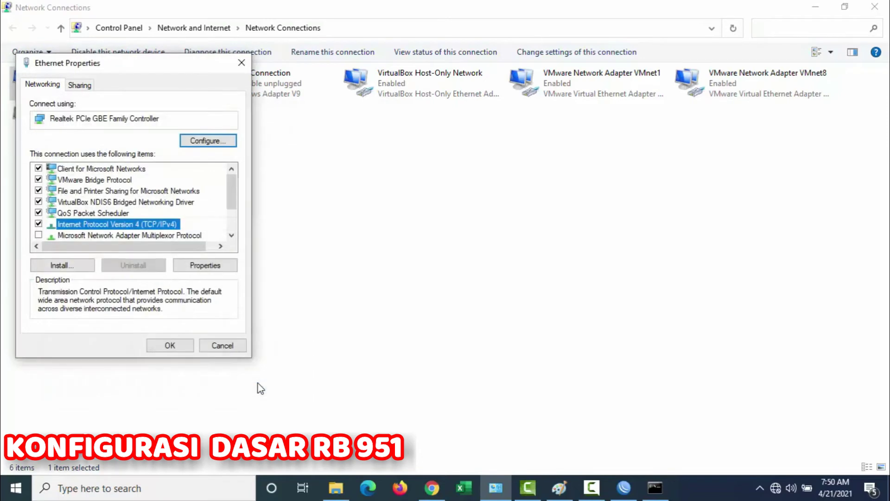
{"action": "left_click", "coordinate": [205, 265]}
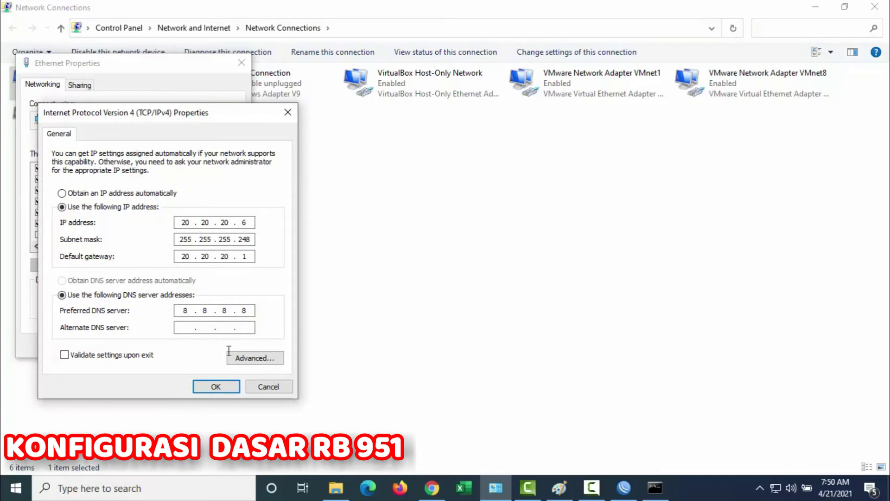
{"action": "left_click", "coordinate": [90, 194]}
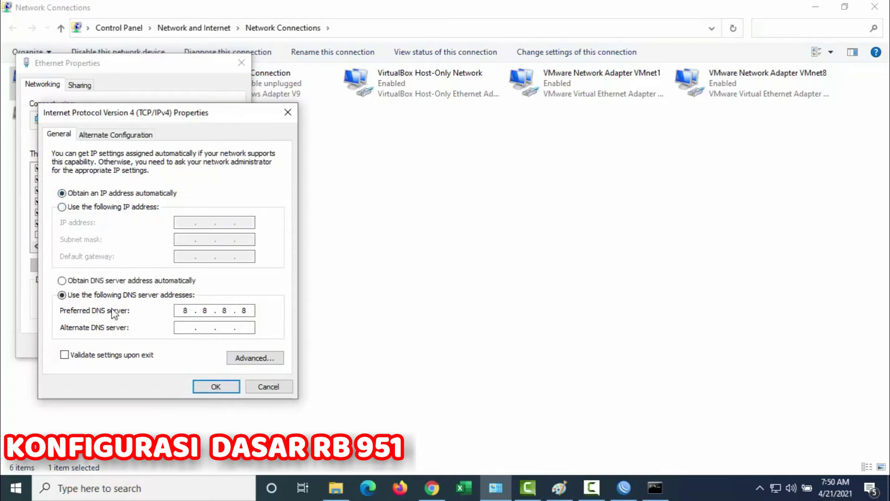
{"action": "left_click", "coordinate": [100, 281]}
{"action": "left_click", "coordinate": [206, 386]}
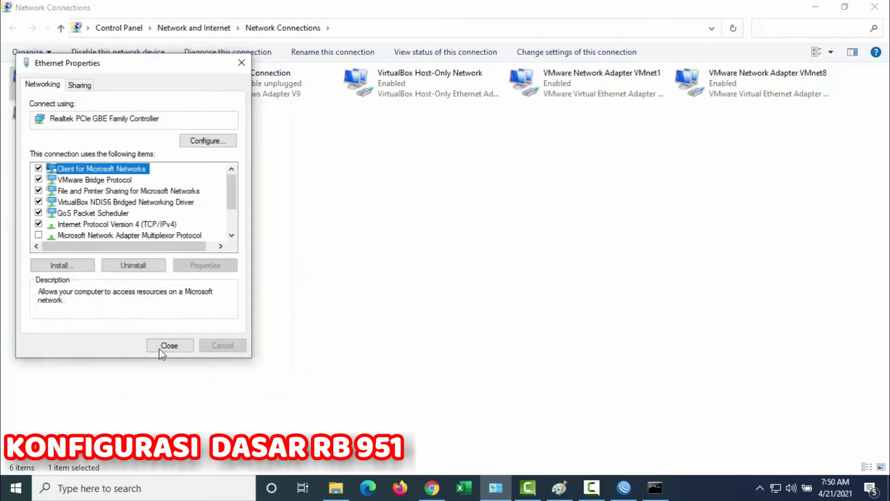
{"action": "left_click", "coordinate": [160, 347]}
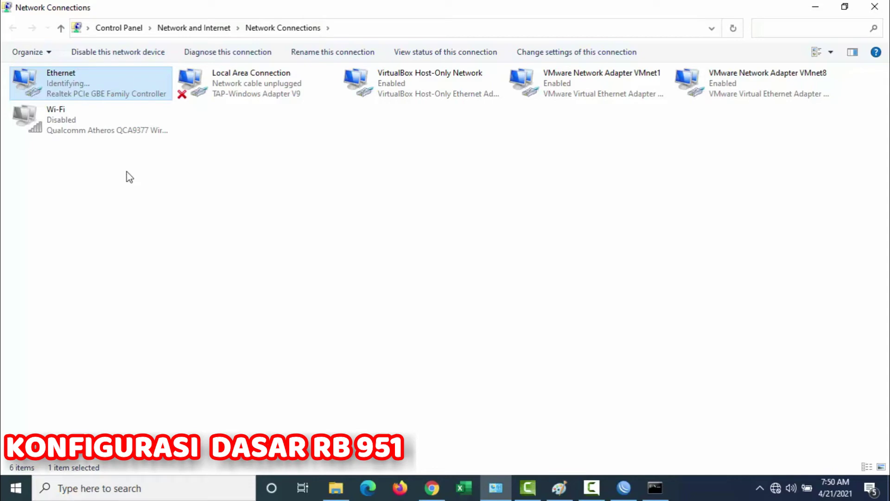
- Check the running ping and the Ethernet adapter's connection details, including its autoconfiguration IPv4 address
{"action": "key", "text": "alt+Tab"}
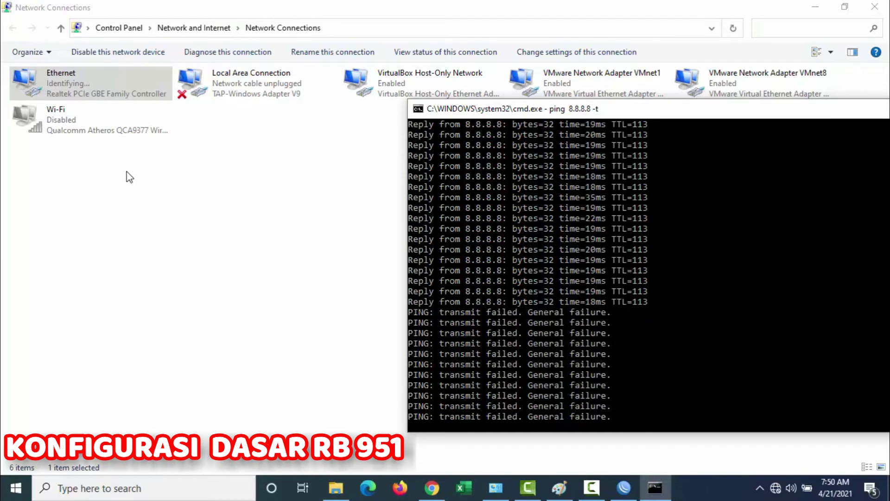
{"action": "double_click", "coordinate": [93, 84]}
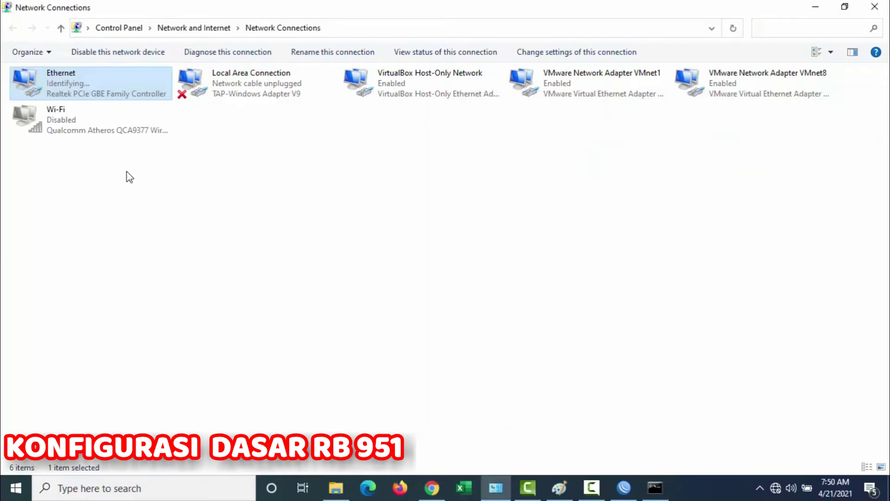
{"action": "key", "text": "alt+e"}
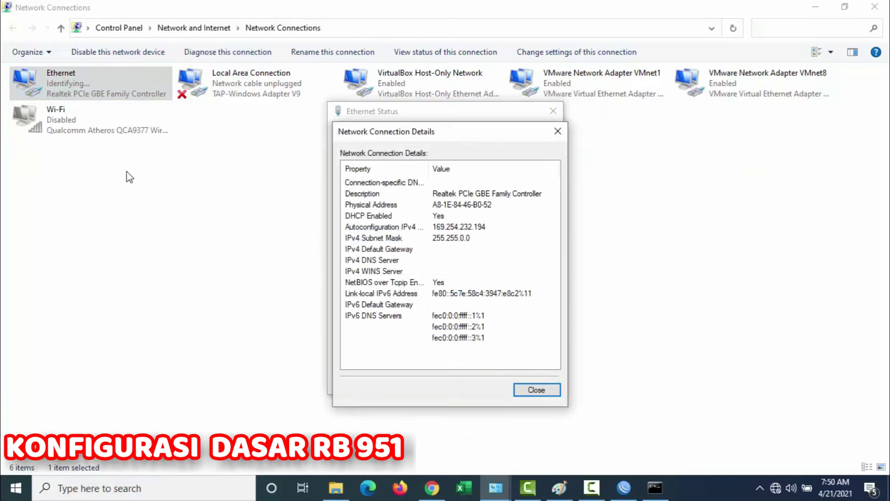
{"action": "key", "text": "a"}
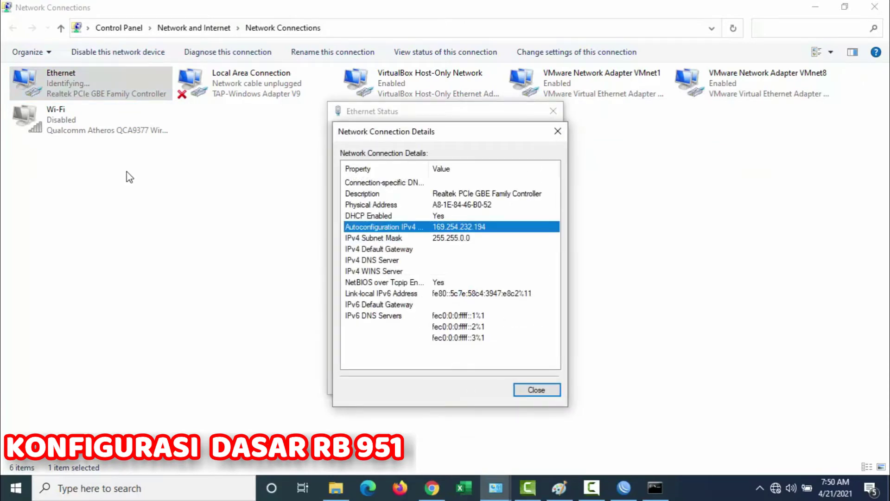
{"action": "key", "text": "Return"}
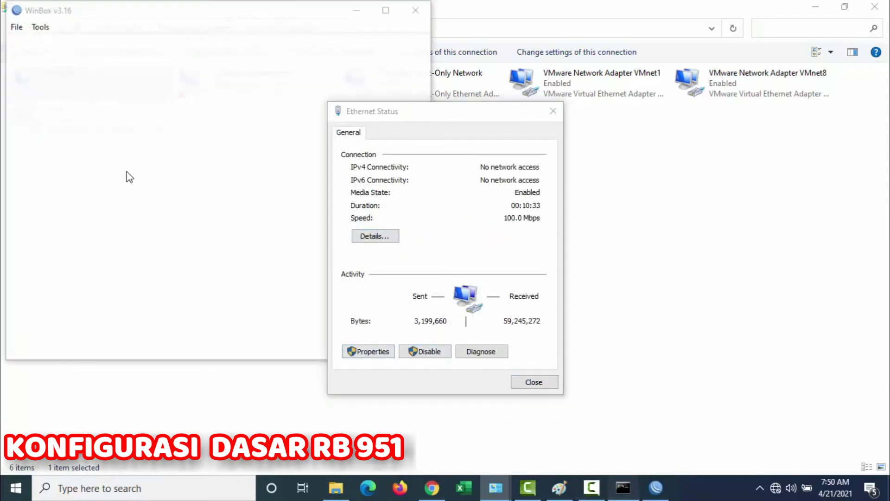
{"action": "left_click", "coordinate": [623, 488]}
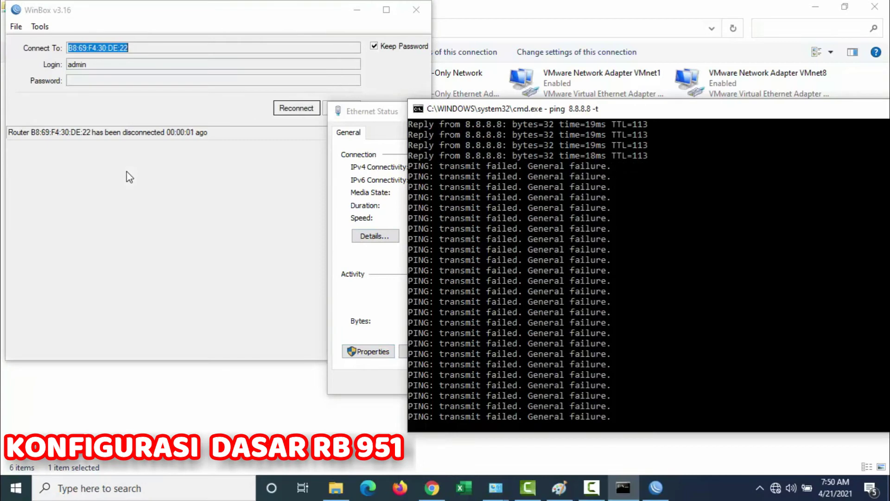
{"action": "key", "text": "alt+Tab"}
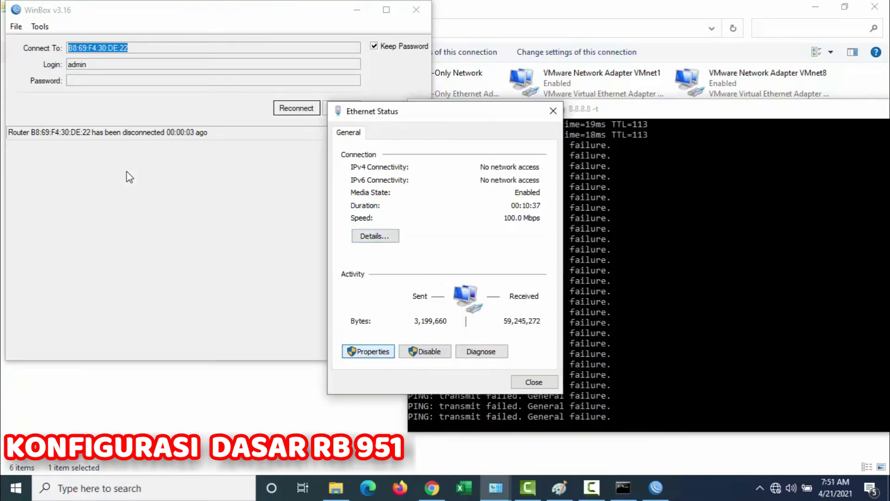
- Open the Ethernet adapter's IPv4 properties and switch to using a manually specified IP address
{"action": "key", "text": "Return"}
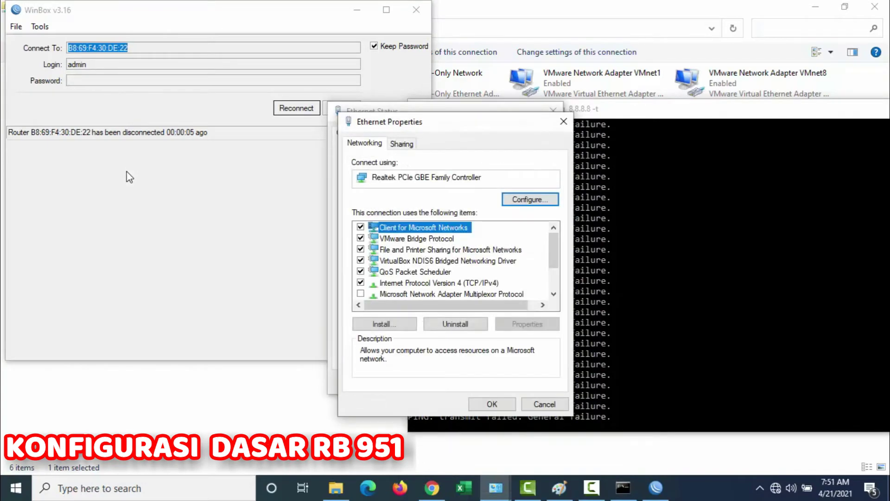
{"action": "key", "text": "Down"}
{"action": "key", "text": "Down"}
{"action": "key", "text": "Down"}
{"action": "key", "text": "Down"}
{"action": "key", "text": "Down"}
{"action": "key", "text": "alt+r"}
{"action": "key", "text": "alt+s"}
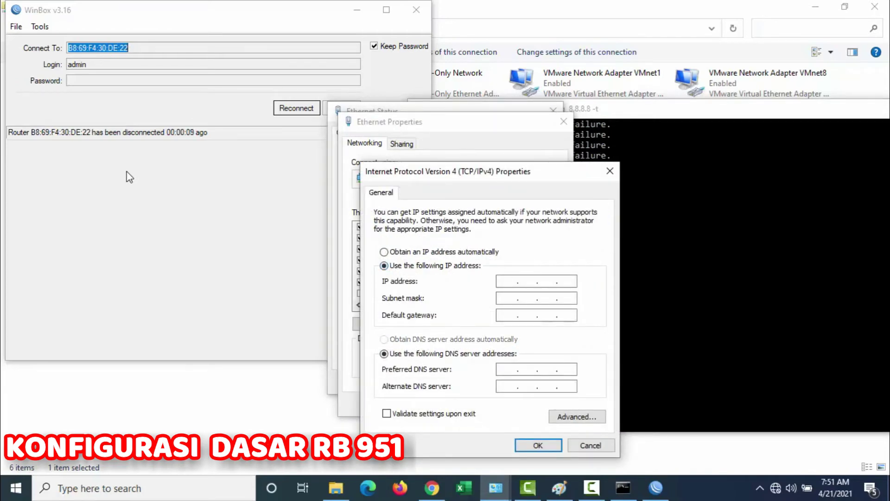
- Enter IP address 20.20.20.2, subnet mask 255.255.255.248 and default gateway 20.20.20.1 for the Ethernet adapter
{"action": "type", "text": "20 . 20 . 20 . 2"}
{"action": "key", "text": "Tab"}
{"action": "type", "text": "25"}
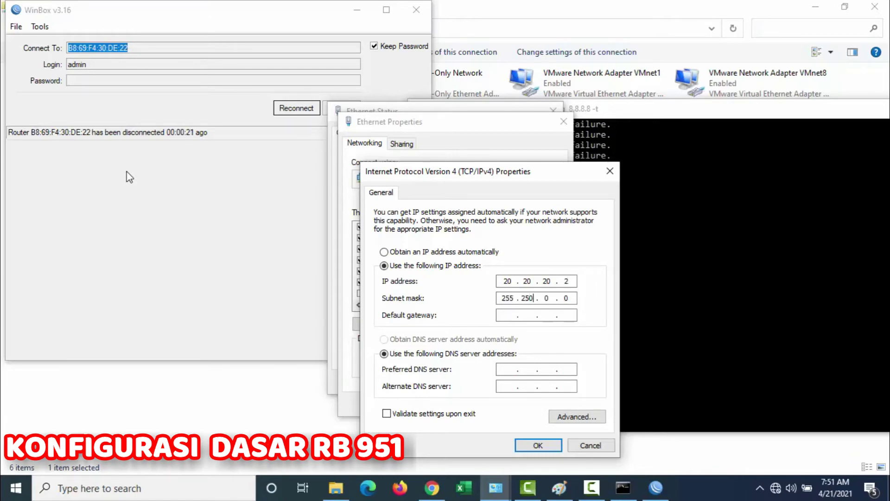
{"action": "type", "text": "5 . 255 . 248"}
{"action": "key", "text": "Tab"}
{"action": "type", "text": "20.20.20.1"}
- Start reconnecting WinBox to the router, set the Ethernet adapter's preferred DNS server to 8.8.8.8 and apply the IPv4 settings
{"action": "left_click", "coordinate": [129, 177]}
{"action": "key", "text": "Return"}
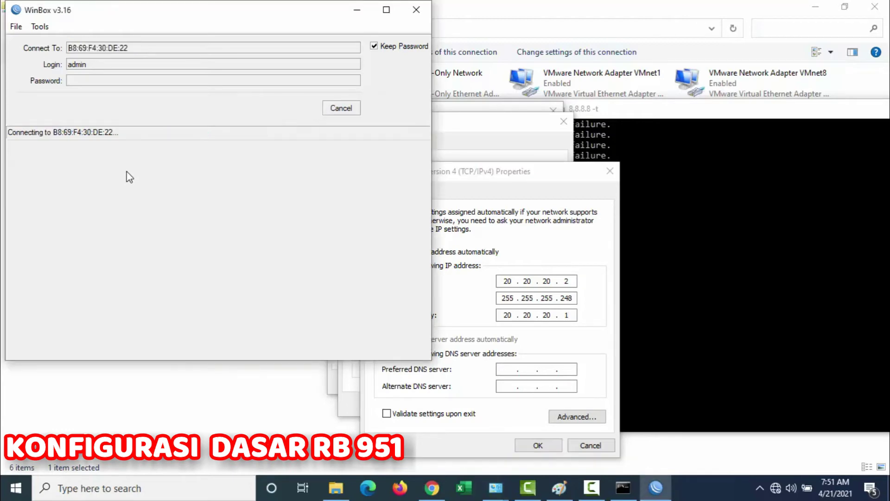
{"action": "key", "text": "alt+Tab"}
{"action": "type", "text": "8"}
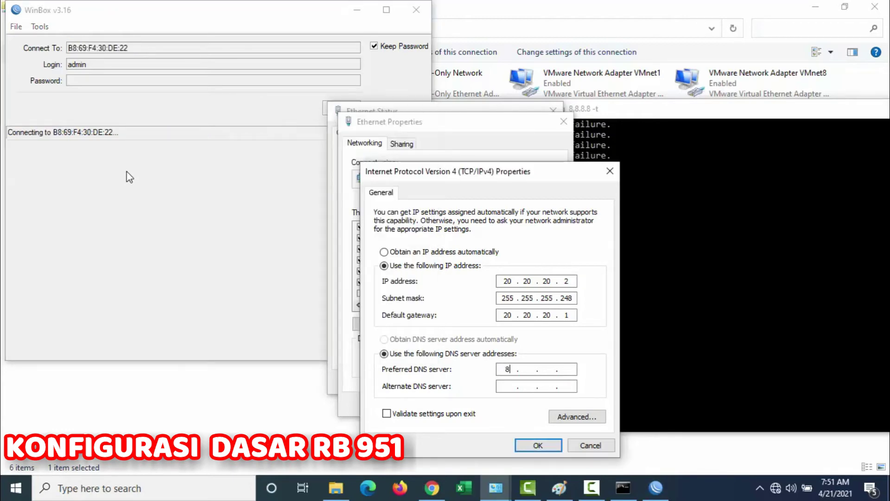
{"action": "type", "text": ".8.8.8"}
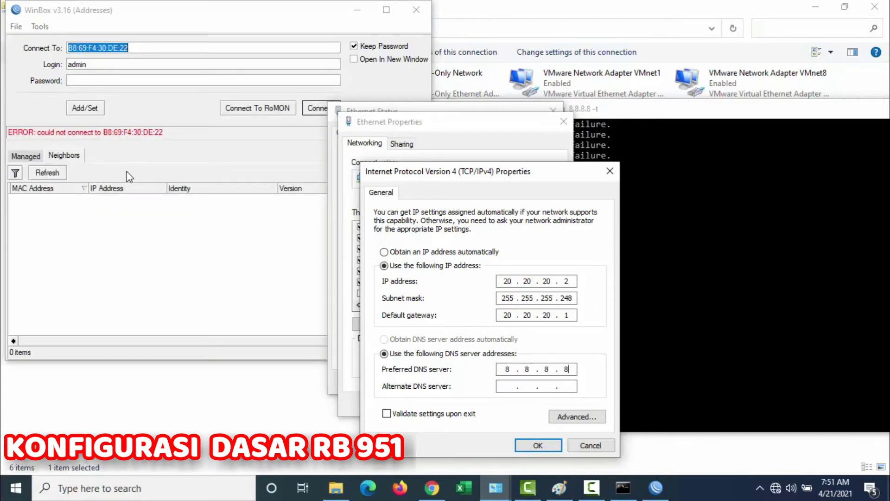
{"action": "key", "text": "Return"}
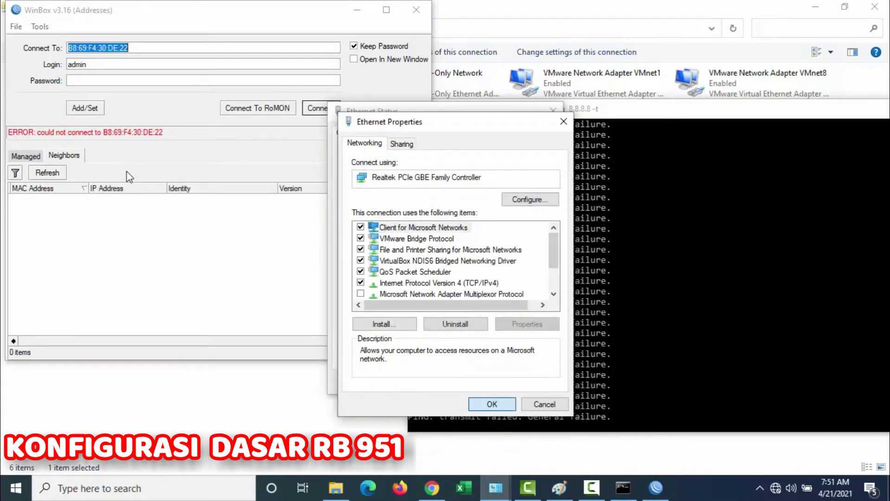
{"action": "key", "text": "Return"}
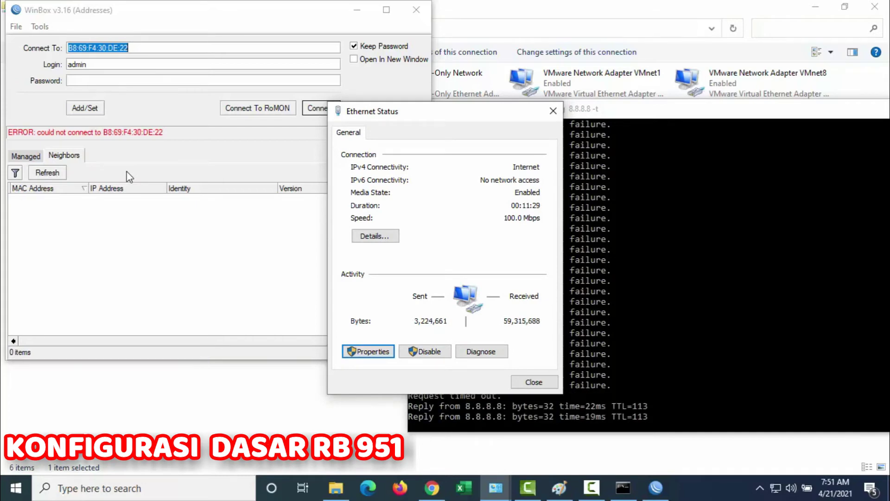
- Rearrange the windows to check the running ping and reconnect WinBox to the discovered RB951G-2HnD router as admin
{"action": "left_click_drag", "start_coordinate": [507, 114], "coordinate": [425, 175]}
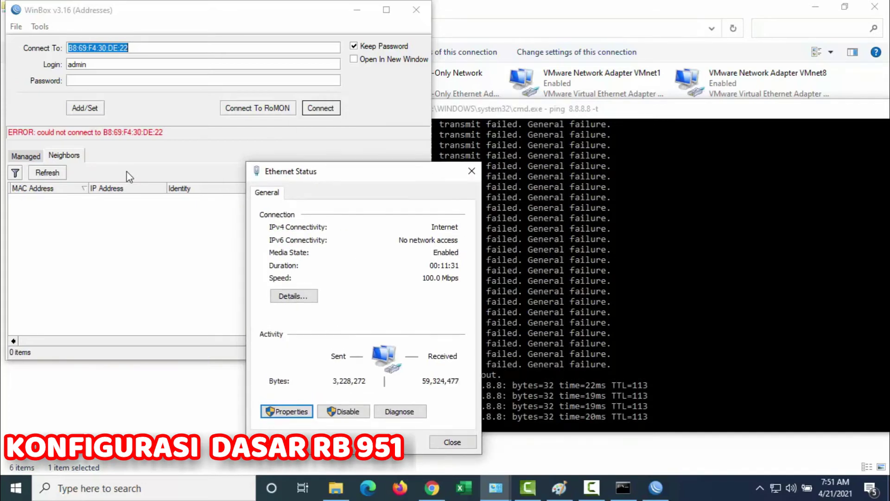
{"action": "left_click_drag", "start_coordinate": [600, 115], "coordinate": [654, 112]}
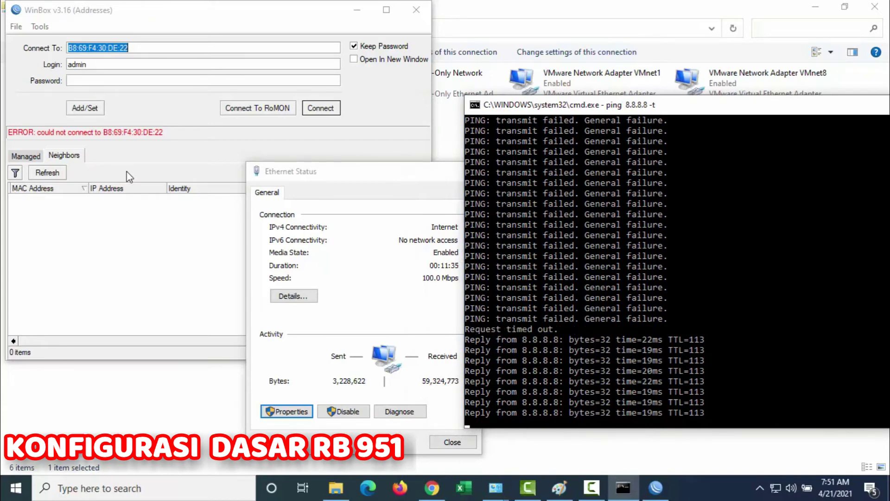
{"action": "left_click", "coordinate": [129, 176]}
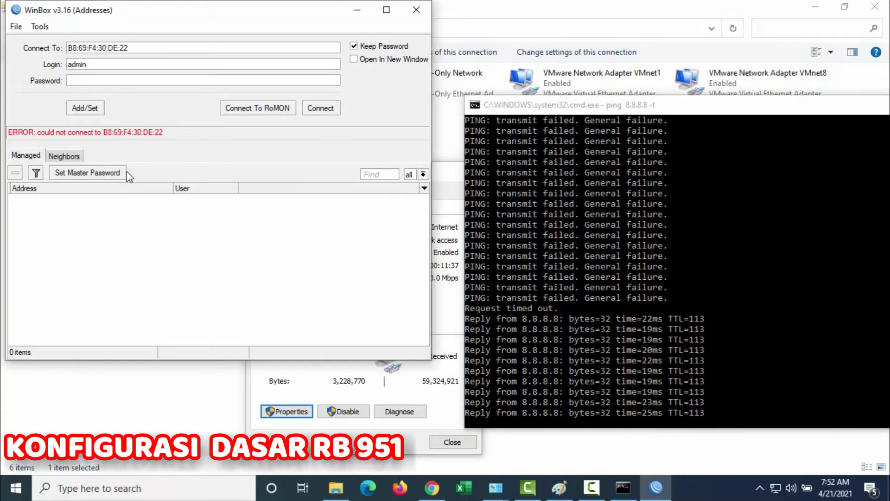
{"action": "left_click", "coordinate": [42, 198]}
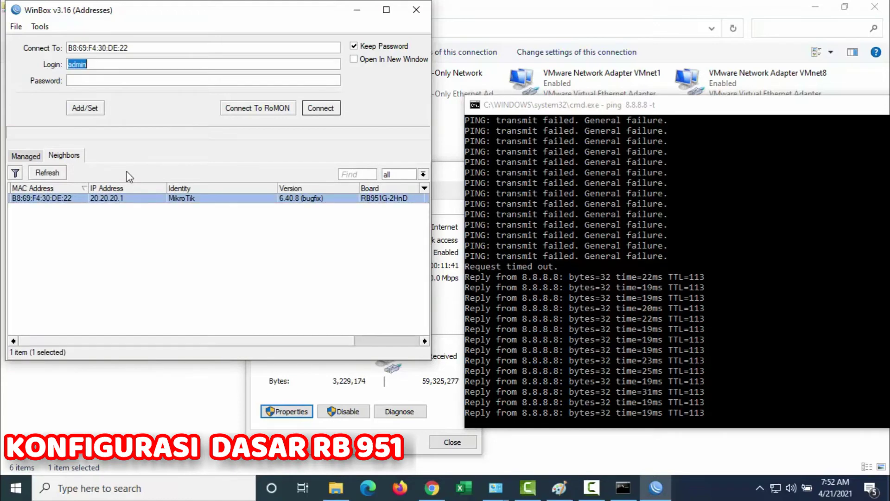
{"action": "key", "text": "Return"}
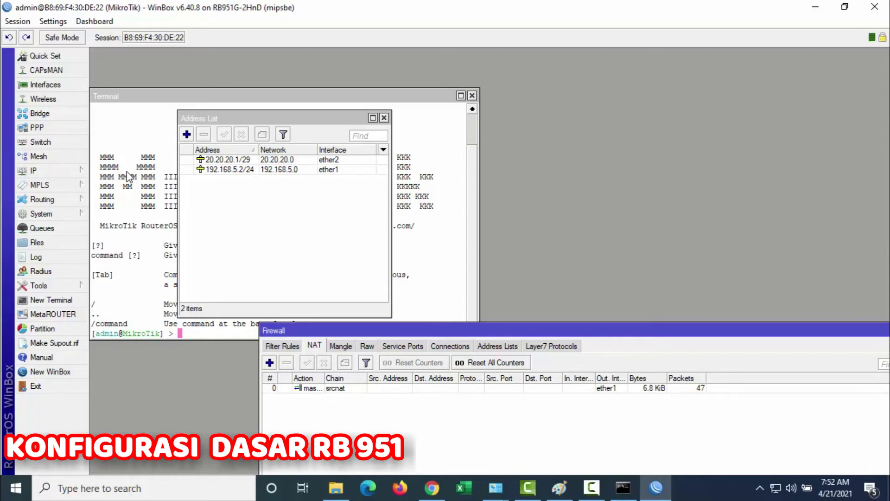
- Check the Ethernet adapter's connection details, including the IPv4 default gateway, and close its status window
{"action": "left_click", "coordinate": [495, 488]}
{"action": "left_click", "coordinate": [567, 427]}
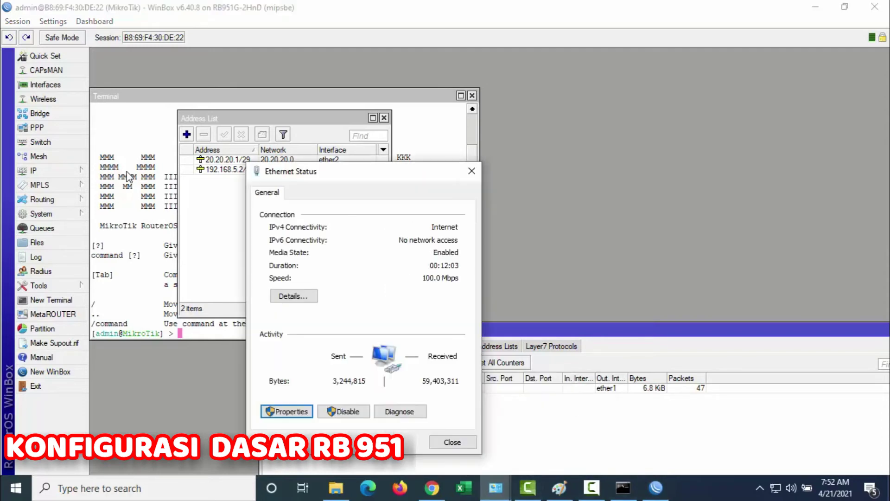
{"action": "left_click", "coordinate": [294, 296]}
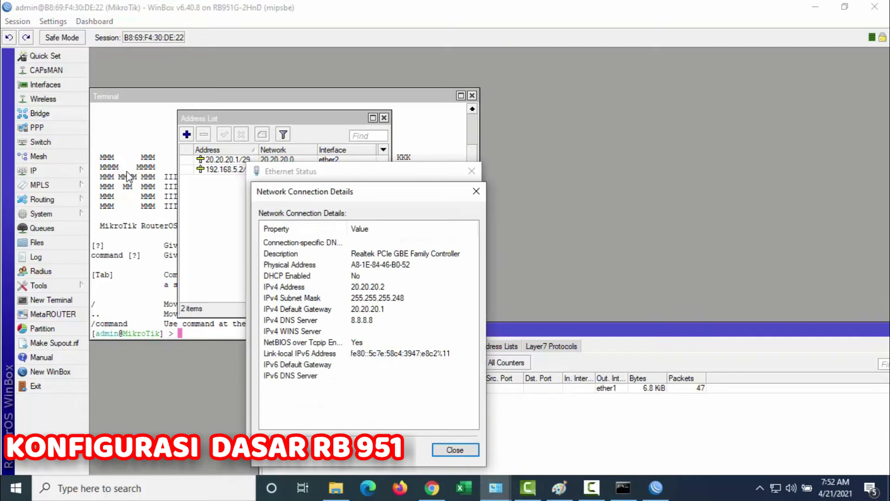
{"action": "left_click", "coordinate": [296, 308]}
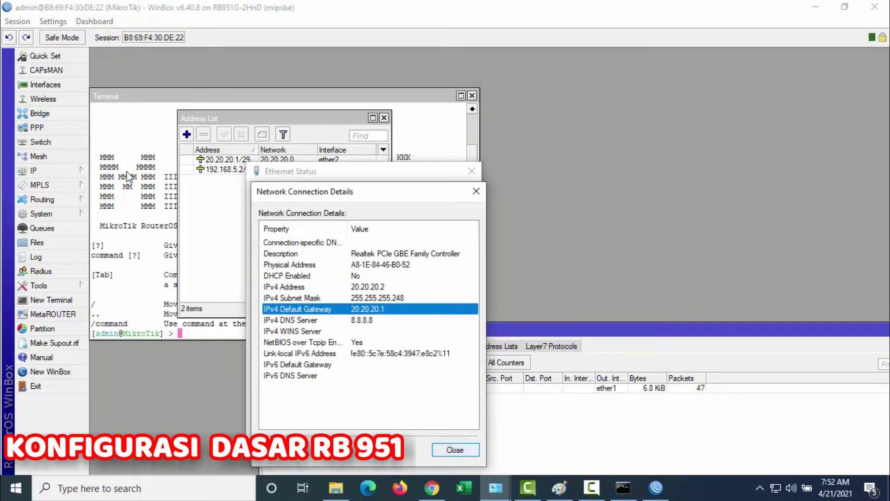
{"action": "left_click", "coordinate": [455, 450]}
{"action": "left_click", "coordinate": [453, 441]}
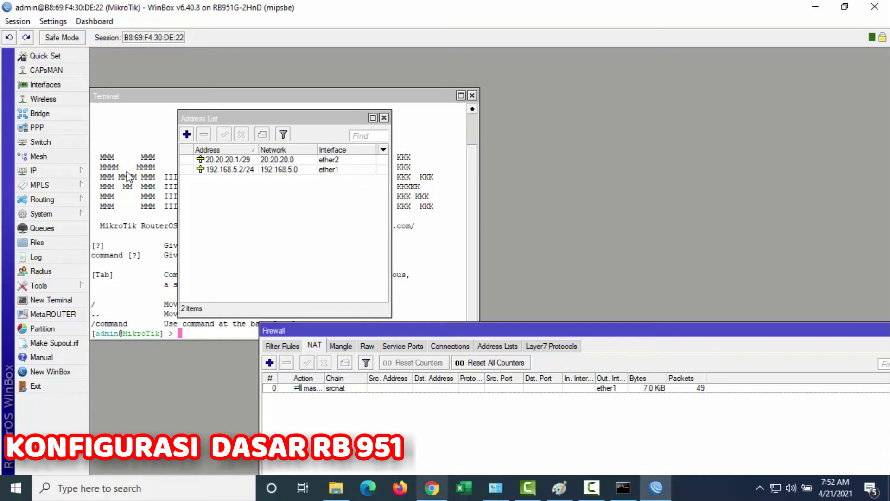
- Switch to Chrome and search for "cbn okla speed" in a new tab
{"action": "mouse_move", "coordinate": [432, 488]}
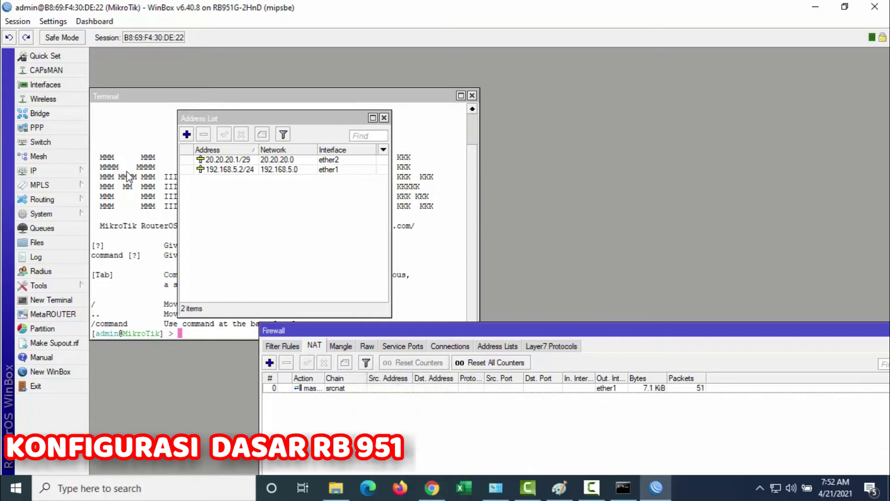
{"action": "key", "text": "alt+Tab"}
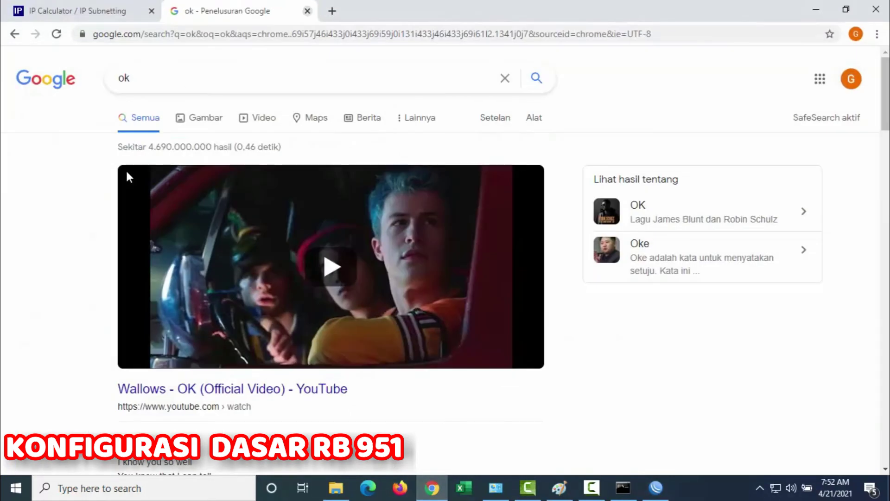
{"action": "key", "text": "ctrl+t"}
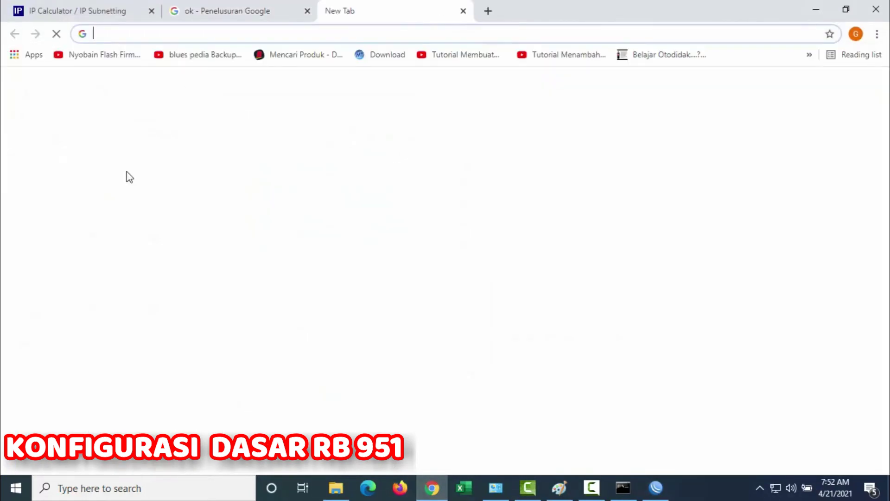
{"action": "type", "text": "cbn okl"}
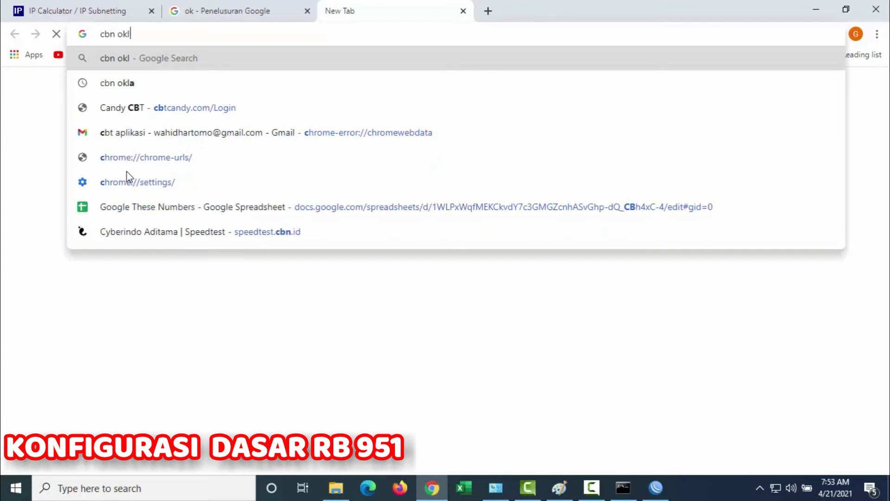
{"action": "type", "text": "a "}
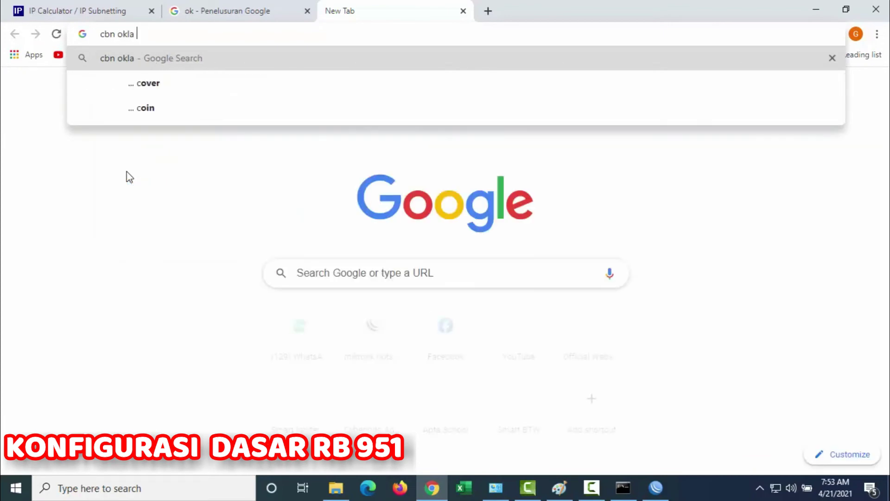
{"action": "type", "text": "speed"}
{"action": "key", "text": "Return"}
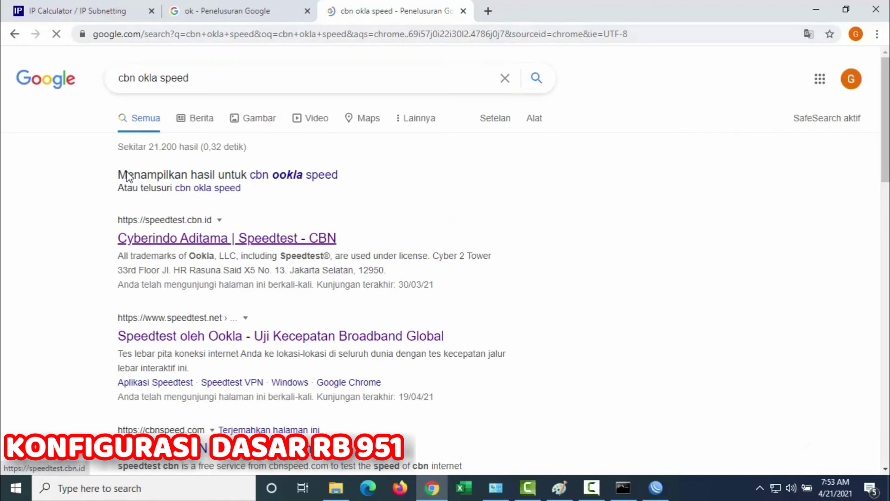
- Close the "ok" search tab and check the internet speed on the CBN Speedtest page, including the upload rate
{"action": "key", "text": "ctrl+shift+Tab"}
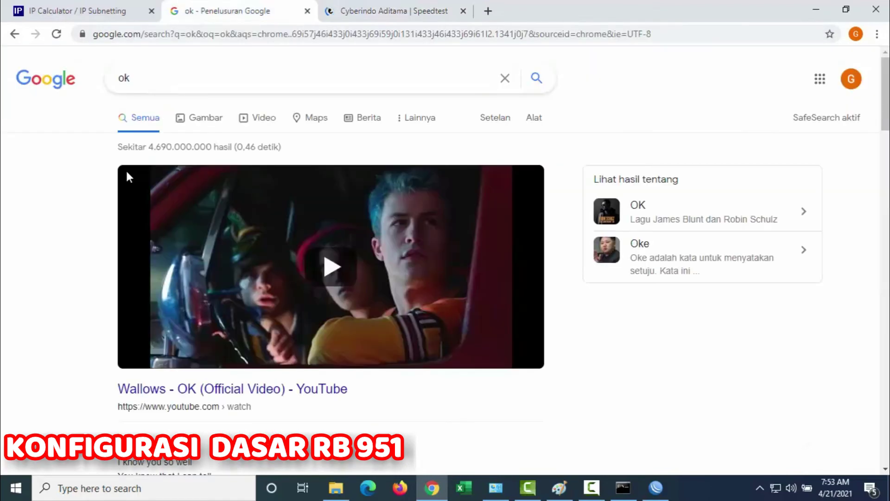
{"action": "key", "text": "ctrl+w"}
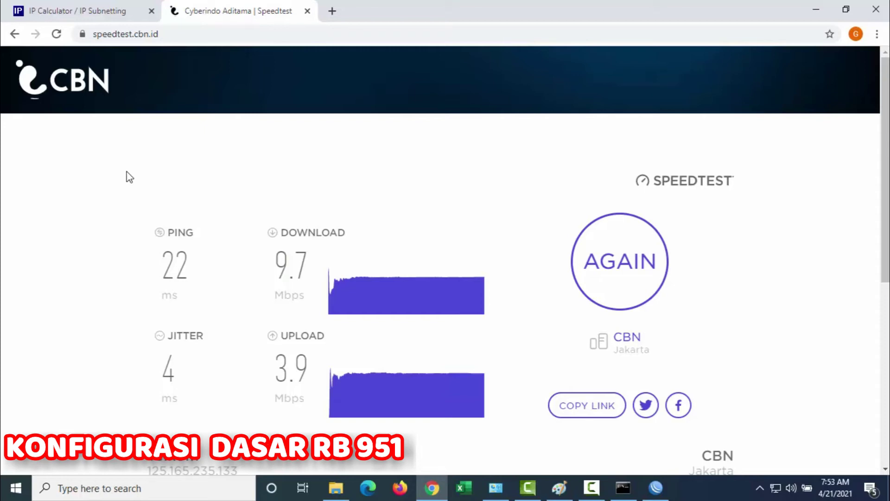
{"action": "double_click", "coordinate": [126, 172]}
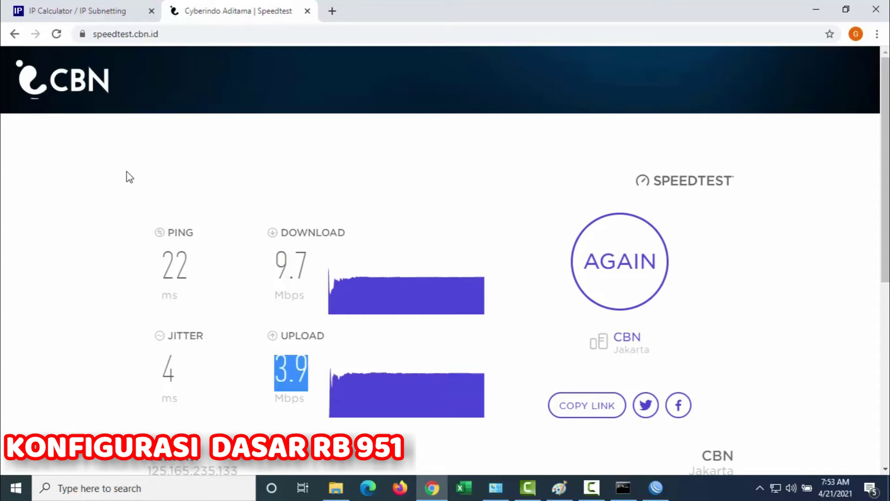
- Switch to WinBox and reposition the Firewall window to examine the NAT masquerade rule
{"action": "key", "text": "alt+Tab"}
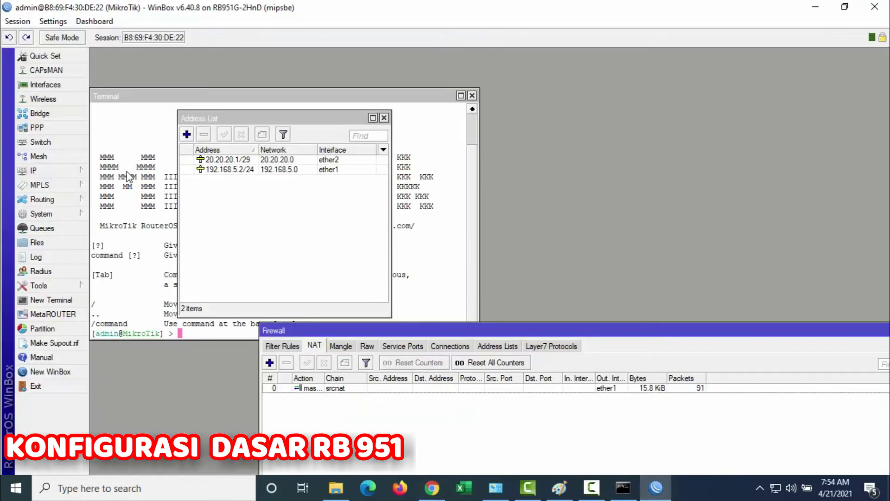
{"action": "left_click_drag", "start_coordinate": [417, 331], "coordinate": [335, 135]}
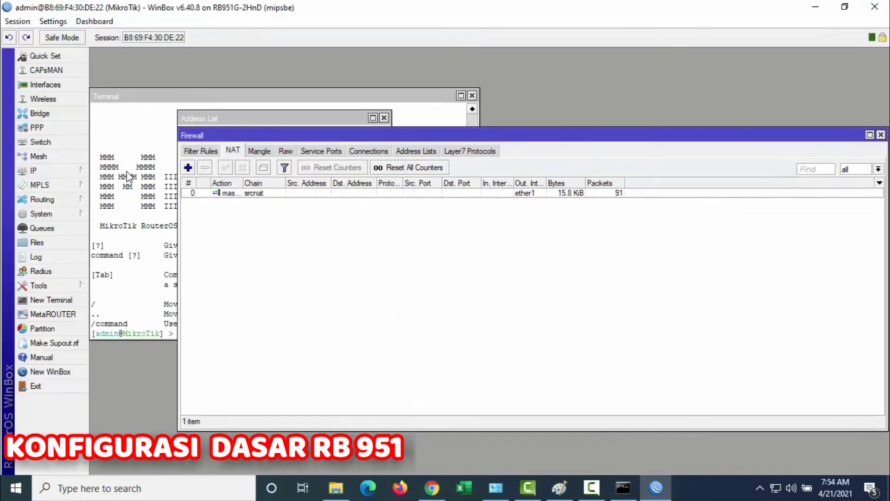
- Switch to Paint and undo the freehand brush marks around PC 1 and the router in the topology diagram
{"action": "key", "text": "alt+Tab"}
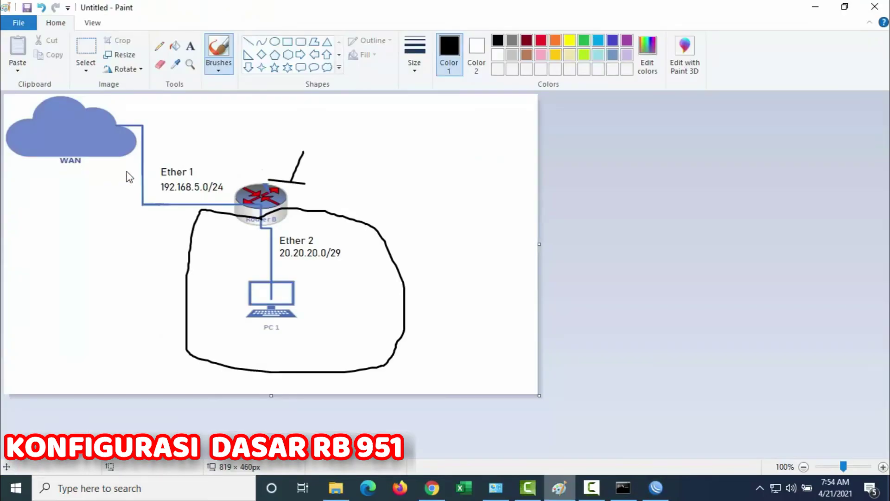
{"action": "key", "text": "ctrl+z"}
{"action": "key", "text": "ctrl+z"}
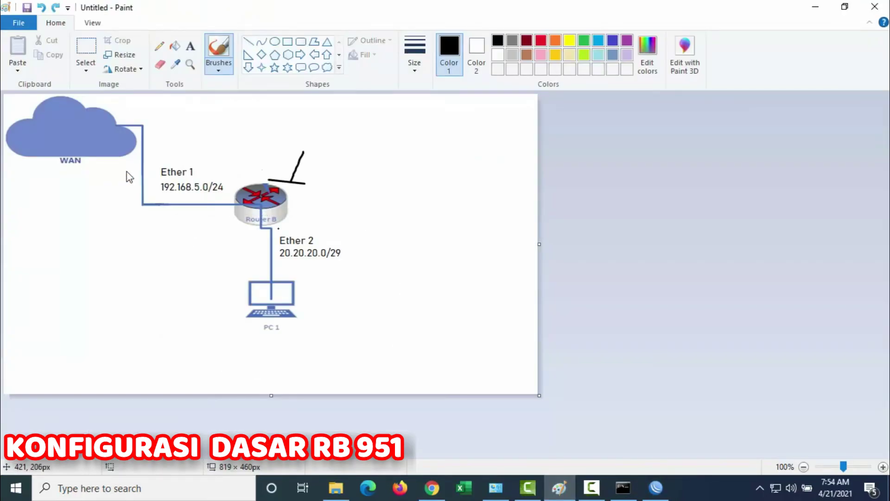
{"action": "key", "text": "ctrl+z"}
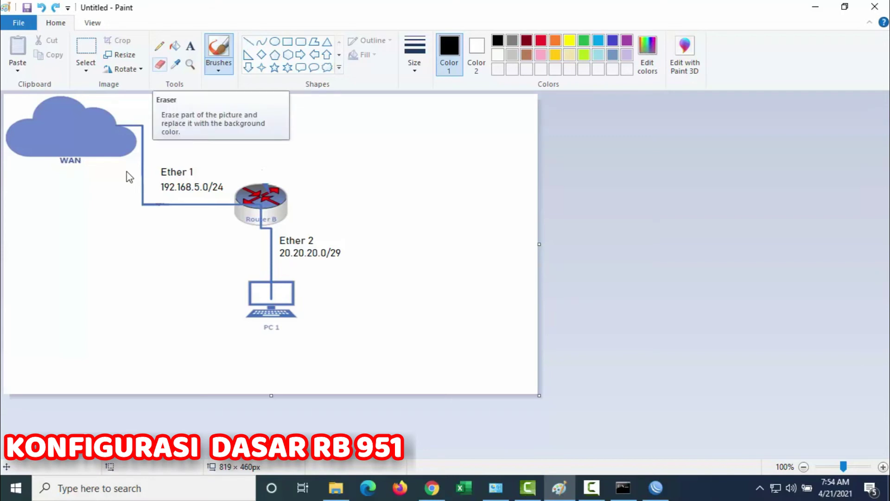
- Erase the network addresses beneath the Ether 1 and Ether 2 labels in the diagram
{"action": "left_click", "coordinate": [160, 64]}
{"action": "mouse_move", "coordinate": [156, 189]}
{"action": "left_mouse_down"}
{"action": "mouse_move", "coordinate": [214, 182]}
{"action": "mouse_move", "coordinate": [194, 185]}
{"action": "mouse_move", "coordinate": [223, 195]}
{"action": "left_mouse_up"}
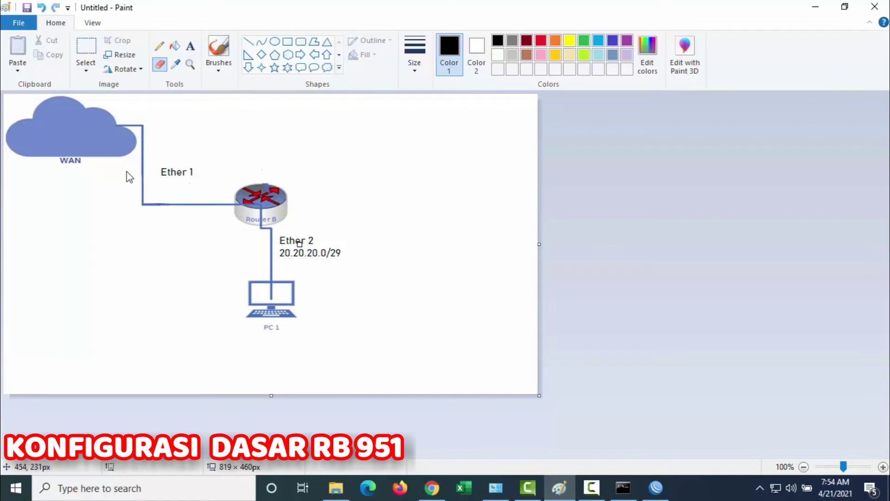
{"action": "mouse_move", "coordinate": [282, 252]}
{"action": "left_mouse_down"}
{"action": "mouse_move", "coordinate": [342, 255]}
{"action": "mouse_move", "coordinate": [290, 252]}
{"action": "left_mouse_up"}
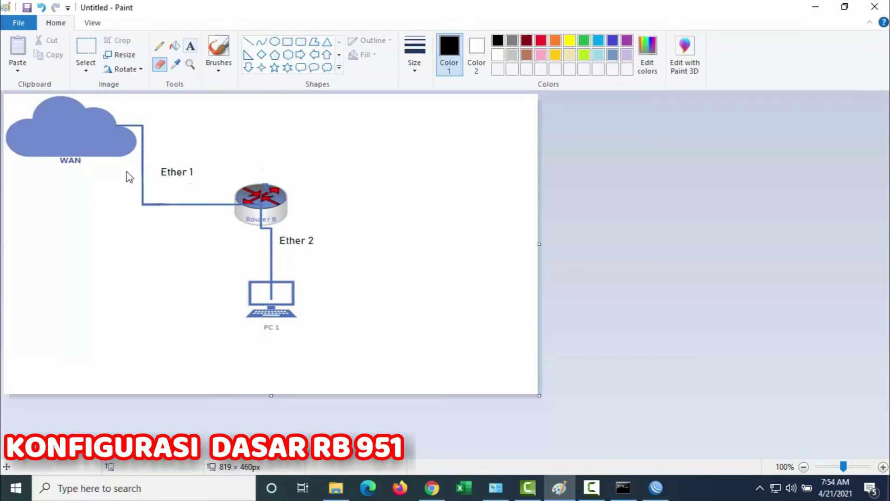
- Add the text 192.168.1.0/24 beneath the Ether 1 label using the Text tool
{"action": "left_click", "coordinate": [190, 46]}
{"action": "left_click_drag", "start_coordinate": [127, 171], "coordinate": [126, 171]}
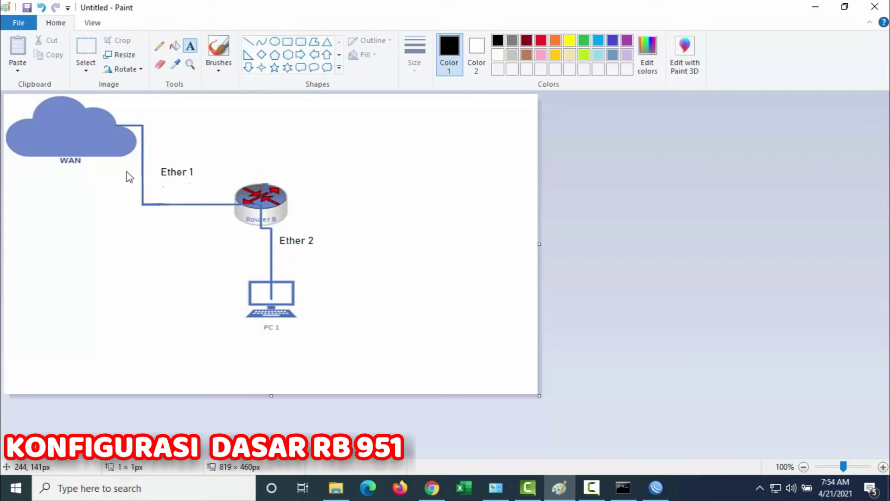
{"action": "type", "text": "192"}
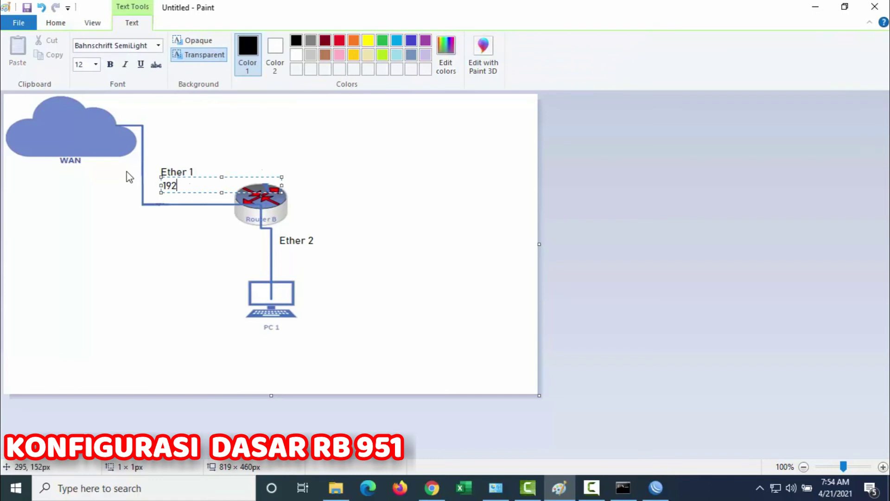
{"action": "type", "text": ".168.1.0/24"}
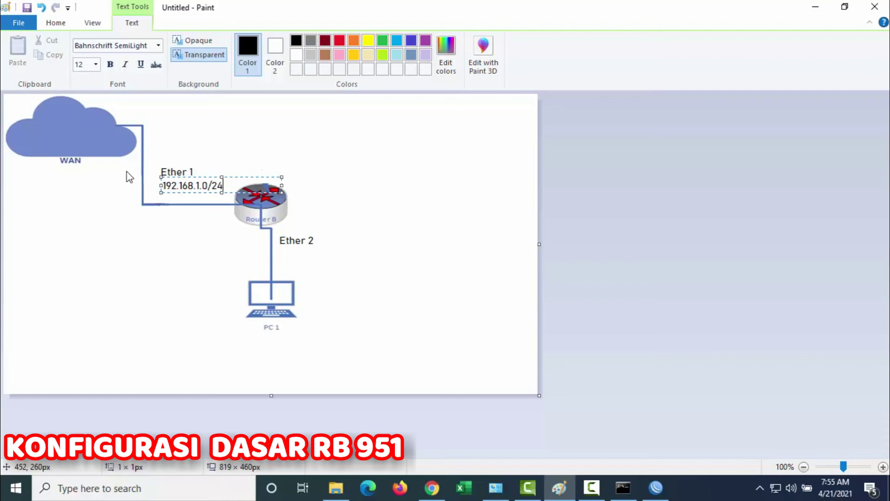
{"action": "left_click", "coordinate": [130, 177]}
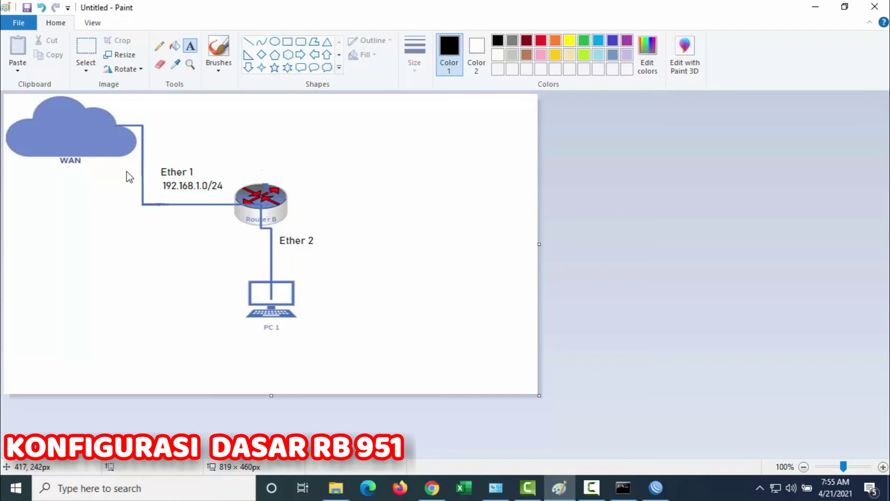
- Add the text 10.10.10.0/29 beneath the Ether 2 label in the diagram
{"action": "left_click", "coordinate": [280, 244]}
{"action": "type", "text": "10"}
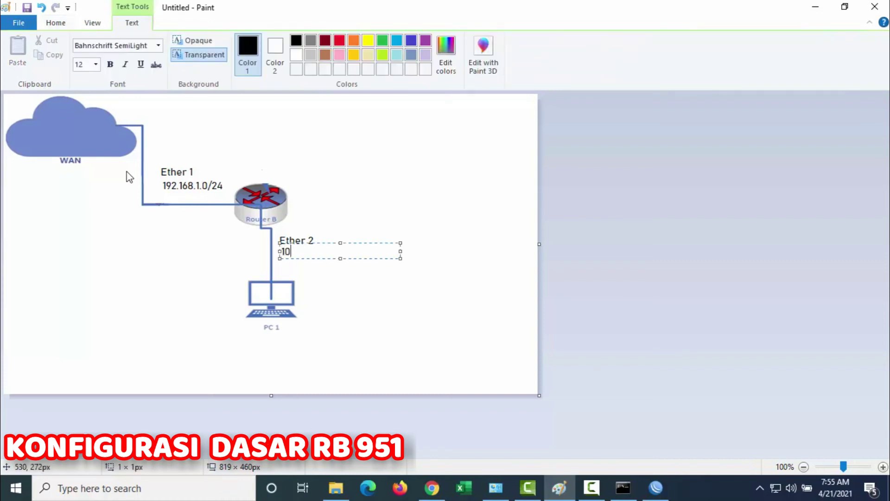
{"action": "type", "text": ".10.10.0"}
{"action": "type", "text": "/29"}
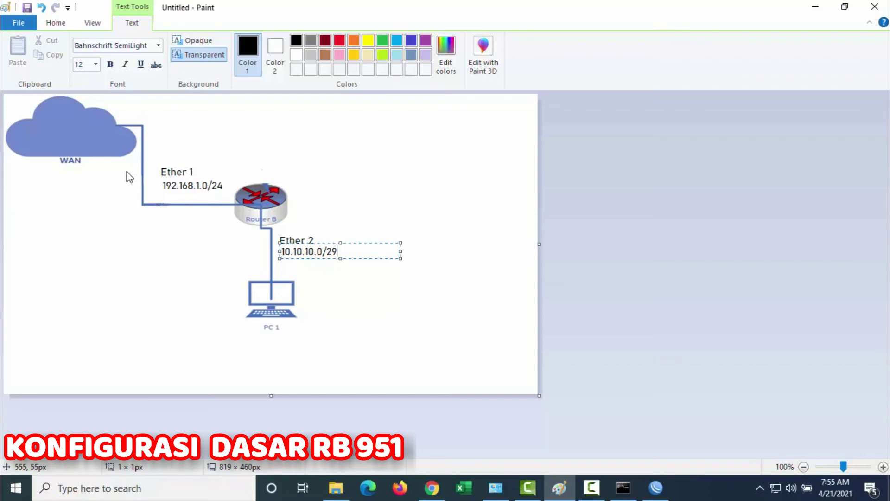
{"action": "left_click", "coordinate": [366, 130]}
- Add the text 1. catat langkah" konfigurasi in the blank canvas area to the upper right of the router
{"action": "left_click", "coordinate": [352, 118]}
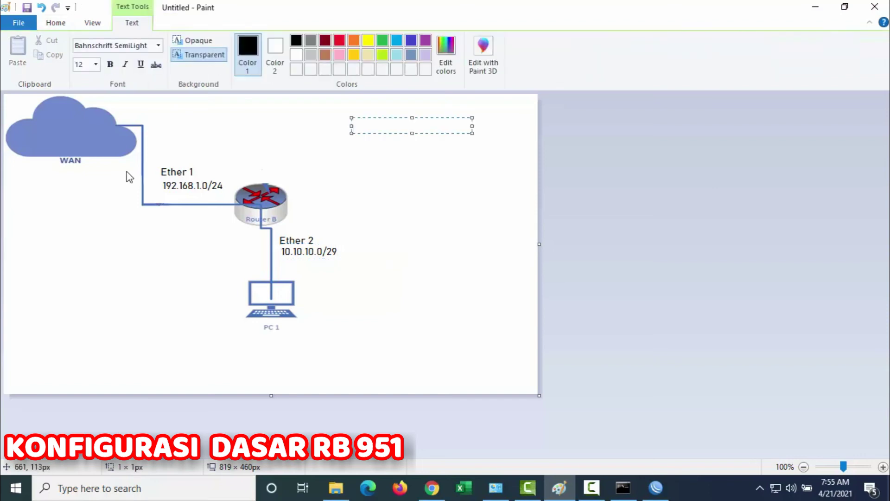
{"action": "type", "text": "1. catat langkah"}
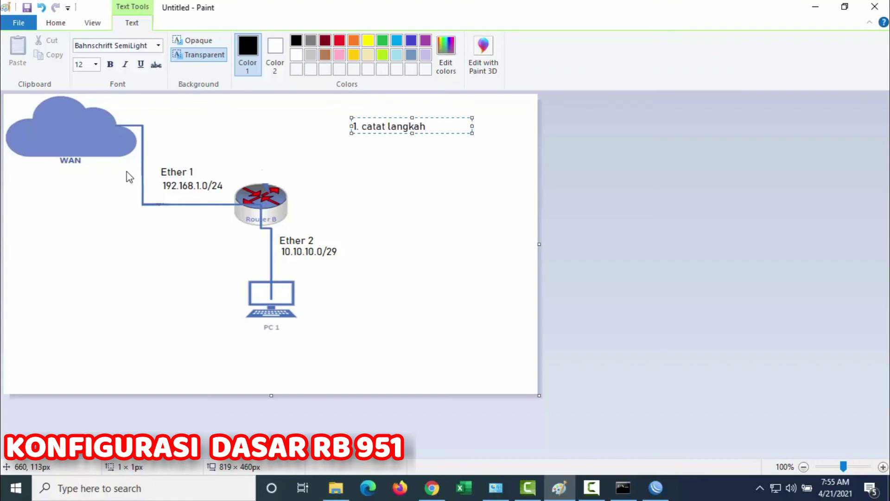
{"action": "type", "text": "\" konfigur"}
{"action": "key", "text": "BackSpace"}
{"action": "type", "text": "rasi"}
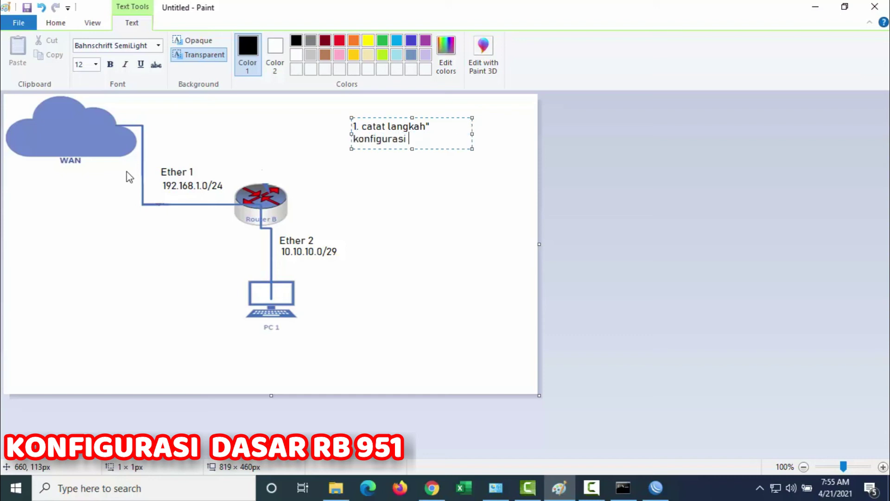
{"action": "key", "text": "shift+Home"}
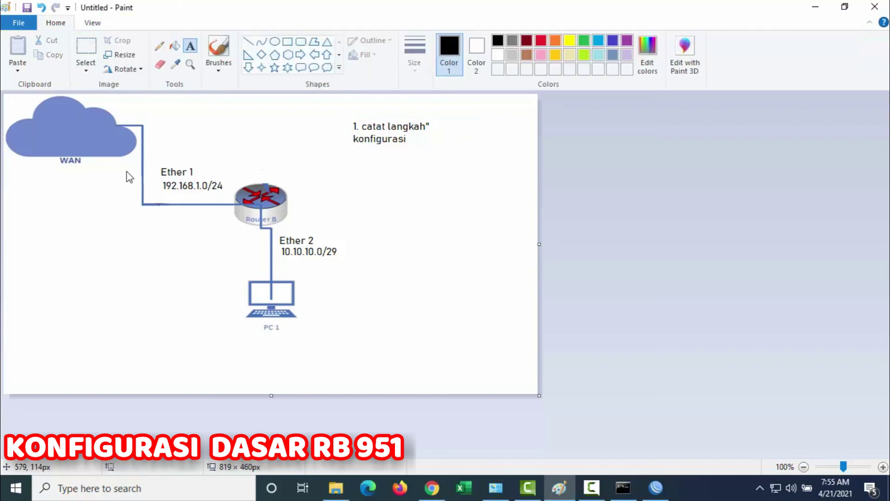
{"action": "left_click", "coordinate": [130, 176]}
- Start a new text block under the konfigurasi heading with the item a. Penambahan IP Address Pada Masing" Ether
{"action": "left_click", "coordinate": [357, 142]}
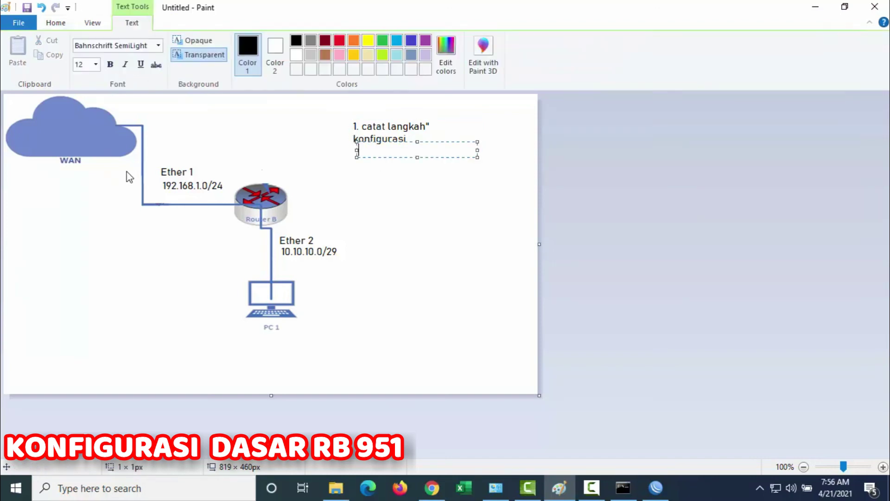
{"action": "type", "text": "a. Penambahan IP Addrr"}
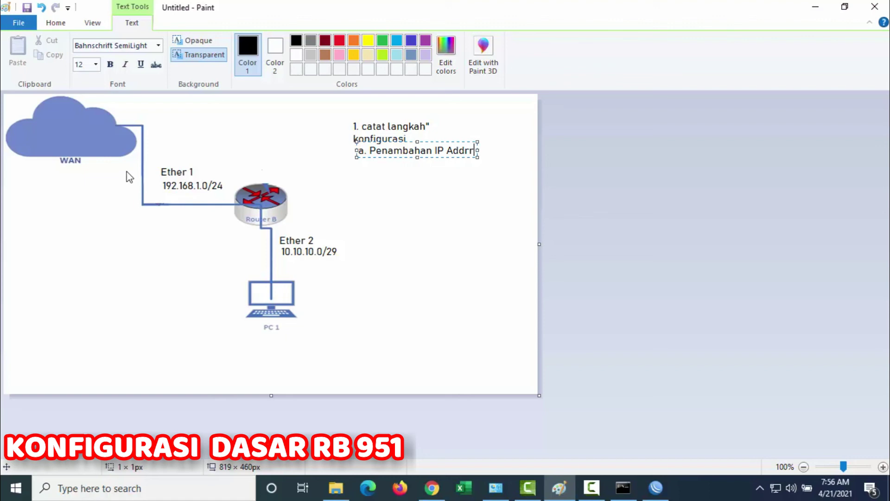
{"action": "key", "text": "BackSpace"}
{"action": "type", "text": "ess Pada Masing\" Ether"}
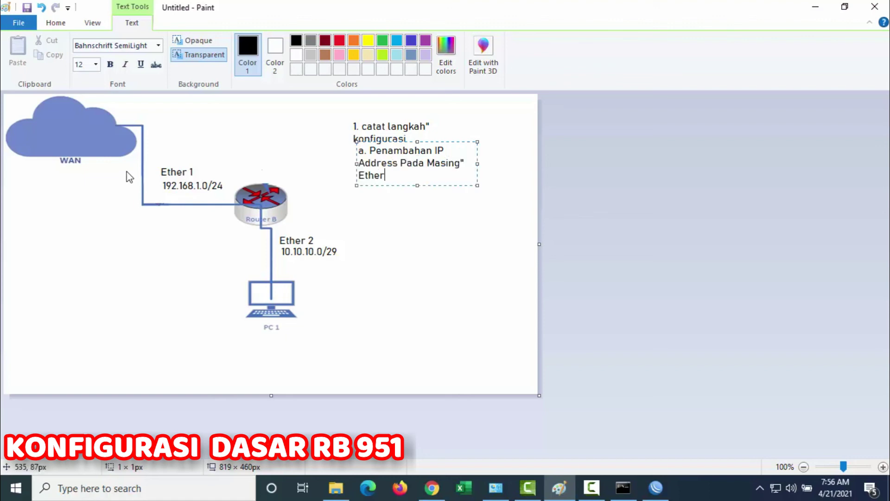
- Add the item b. Penambahan DNS below item a, separated by a blank line
{"action": "key", "text": "Return"}
{"action": "key", "text": "Return"}
{"action": "type", "text": "b"}
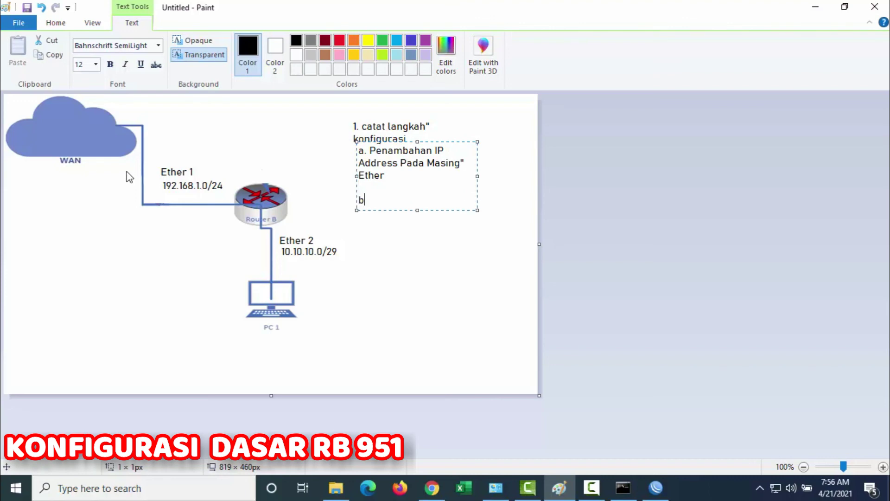
{"action": "type", "text": ". Penambahan DNS"}
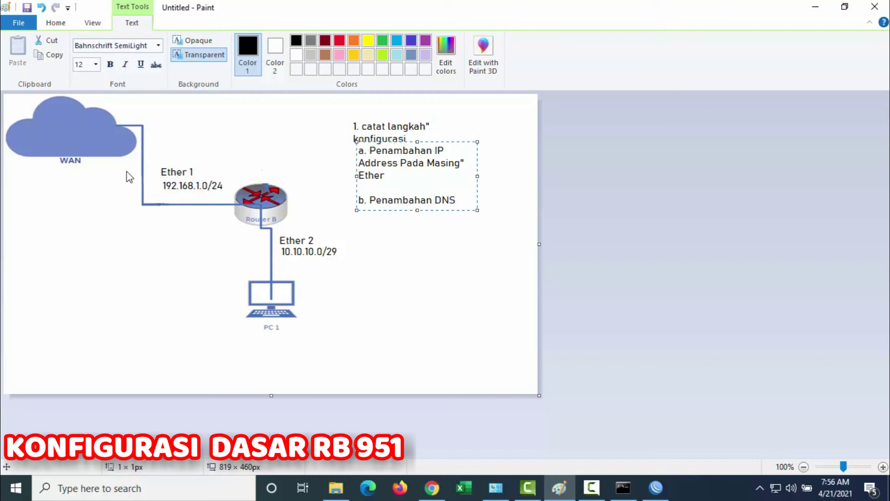
- Add the item c. Penambahan IP Router/ Gateway below item b after a blank line, and commit the text block
{"action": "key", "text": "Return"}
{"action": "key", "text": "Return"}
{"action": "type", "text": "C"}
{"action": "key", "text": "BackSpace"}
{"action": "type", "text": "c. Penambahan "}
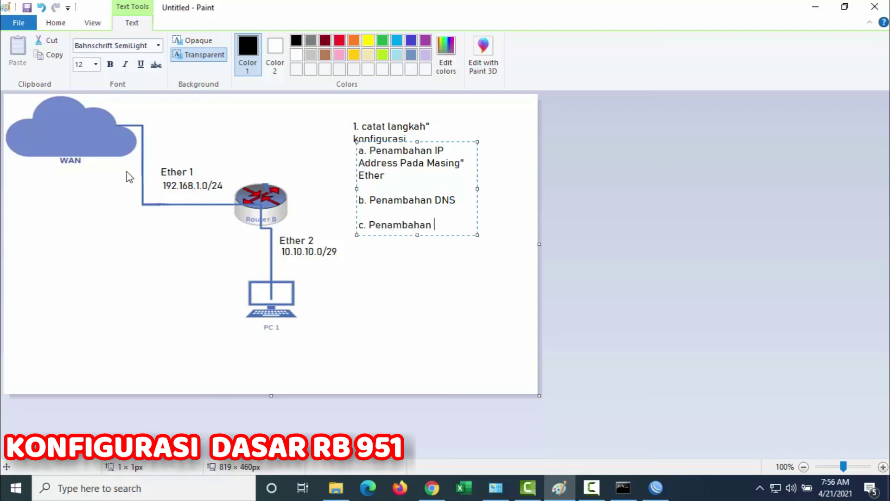
{"action": "type", "text": "IP Router"}
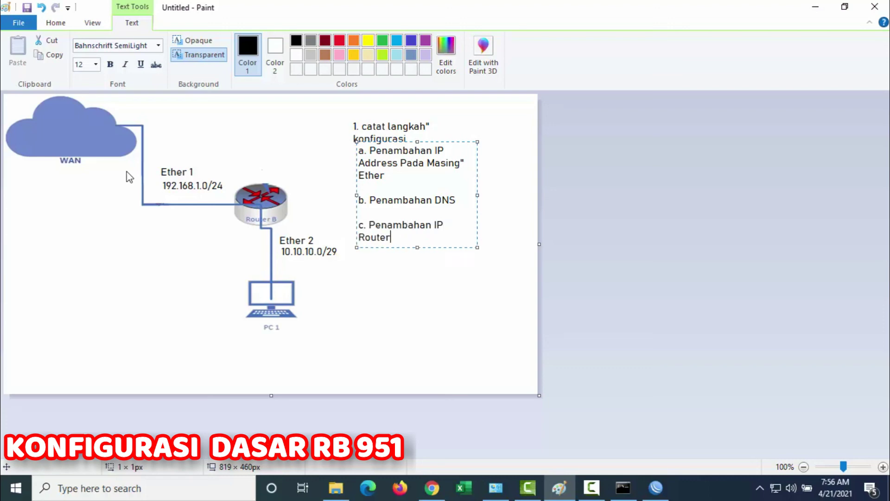
{"action": "type", "text": "/ Gateway"}
{"action": "left_click", "coordinate": [358, 274]}
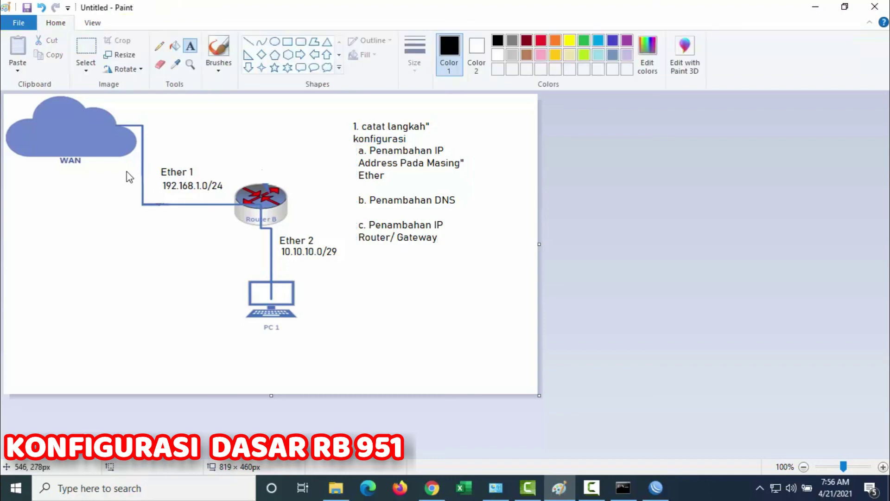
- Start a new text block below item c reading 2. Penbambahan IP Pada Ether 2
{"action": "left_click", "coordinate": [358, 274]}
{"action": "type", "text": "2. "}
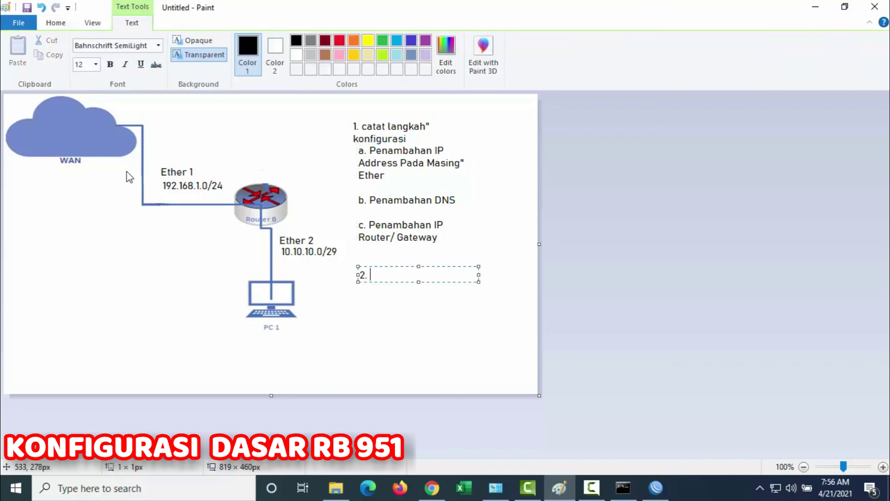
{"action": "type", "text": "Penbamhan"}
{"action": "key", "text": "BackSpace"}
{"action": "key", "text": "BackSpace"}
{"action": "key", "text": "BackSpace"}
{"action": "type", "text": "bahan "}
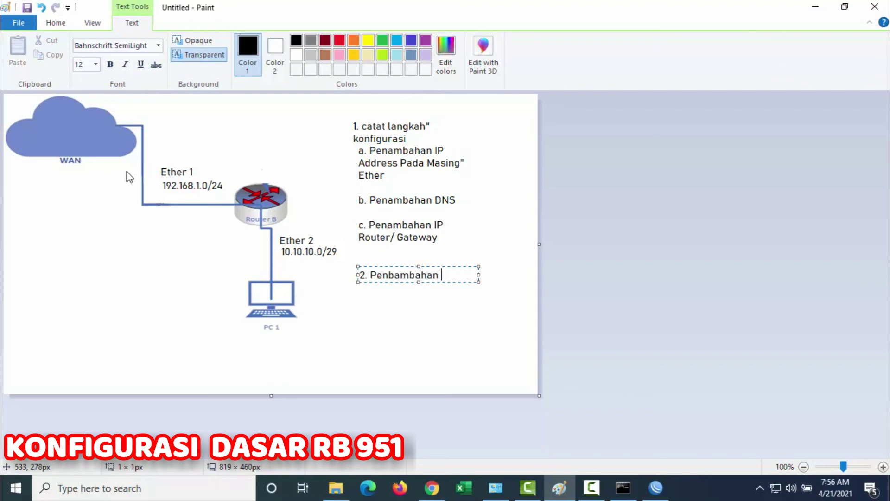
{"action": "type", "text": "IP Pada Ether "}
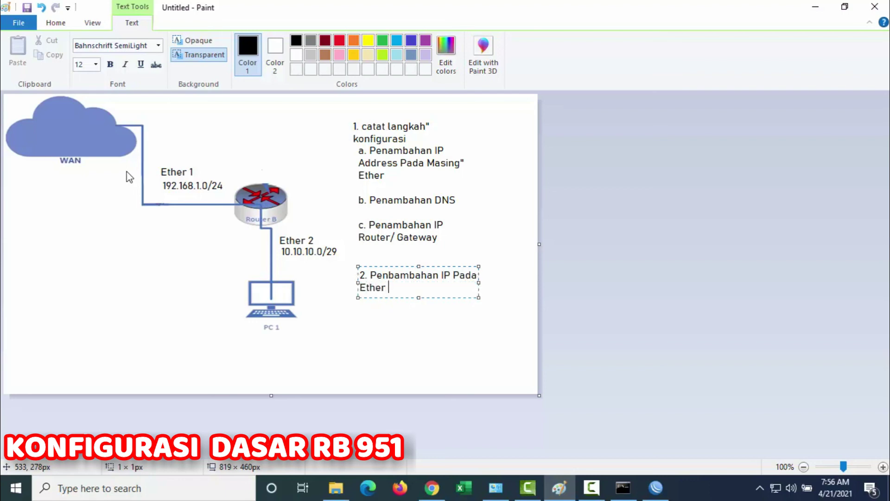
{"action": "type", "text": "2"}
{"action": "key", "text": "Return"}
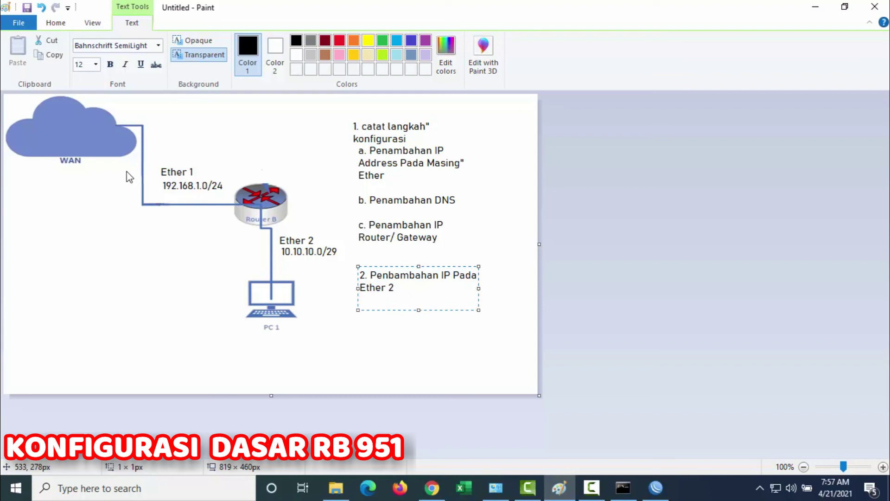
- Add the line konfigurasi Firewall Nat under the Ether 2 task, separated by a blank line
{"action": "key", "text": "Return"}
{"action": "type", "text": "Firewall "}
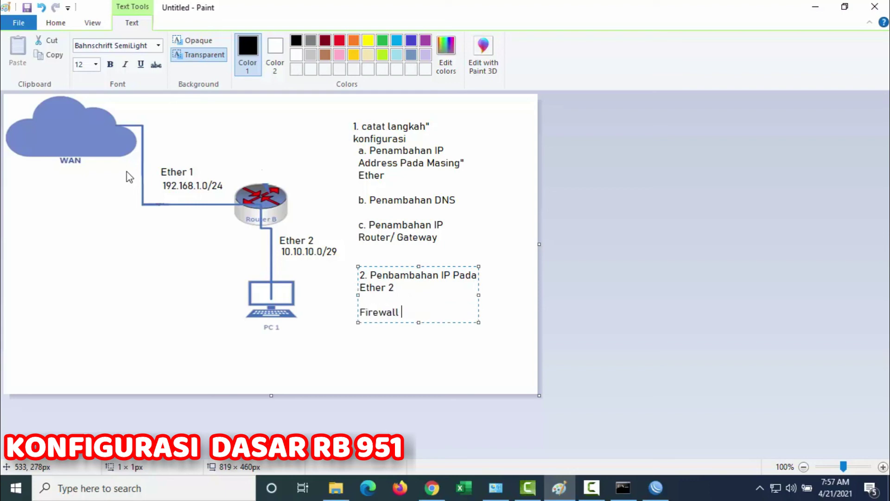
{"action": "type", "text": "Nat"}
{"action": "key", "text": "Home"}
{"action": "type", "text": "konfigurasi"}
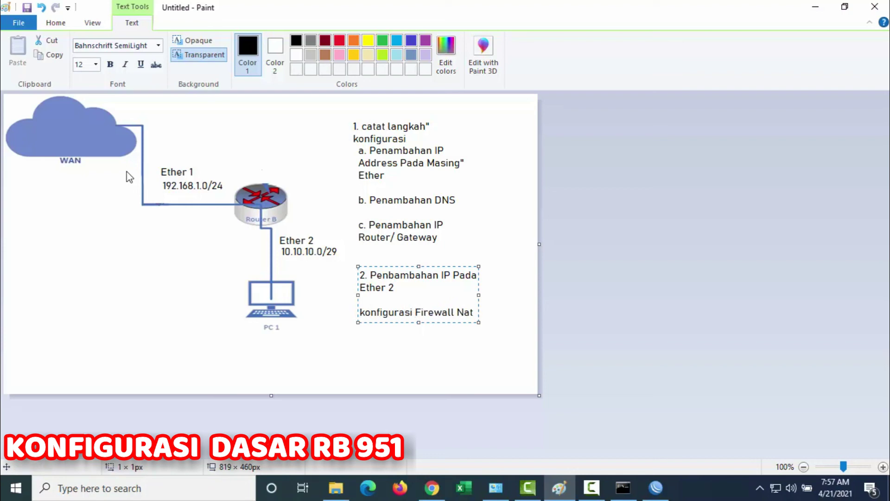
- Add the line Penambahan IP Pada Komputer/PC1 below the Firewall Nat line, separated by a blank line
{"action": "key", "text": "End"}
{"action": "key", "text": "Return"}
{"action": "key", "text": "Return"}
{"action": "type", "text": "penambahan"}
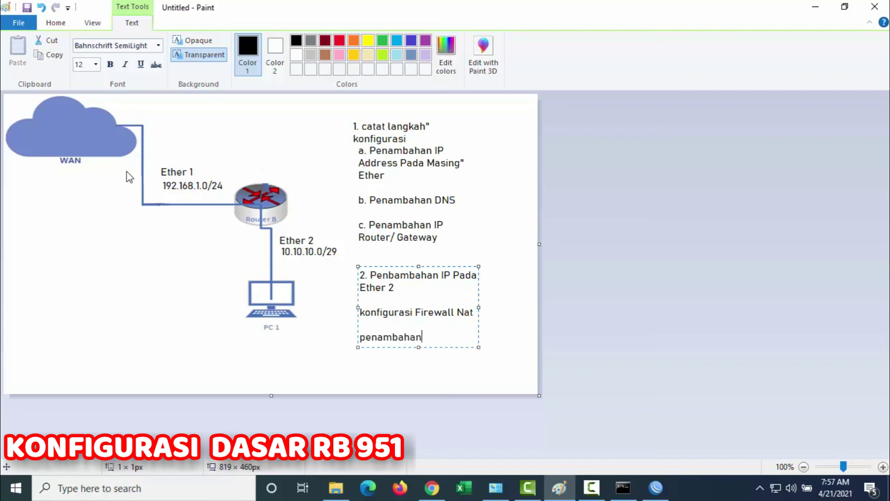
{"action": "key", "text": "BackSpace"}
{"action": "key", "text": "BackSpace"}
{"action": "key", "text": "BackSpace"}
{"action": "key", "text": "BackSpace"}
{"action": "key", "text": "BackSpace"}
{"action": "key", "text": "BackSpace"}
{"action": "key", "text": "BackSpace"}
{"action": "key", "text": "BackSpace"}
{"action": "key", "text": "BackSpace"}
{"action": "key", "text": "BackSpace"}
{"action": "type", "text": "Penambahan IP Pada "}
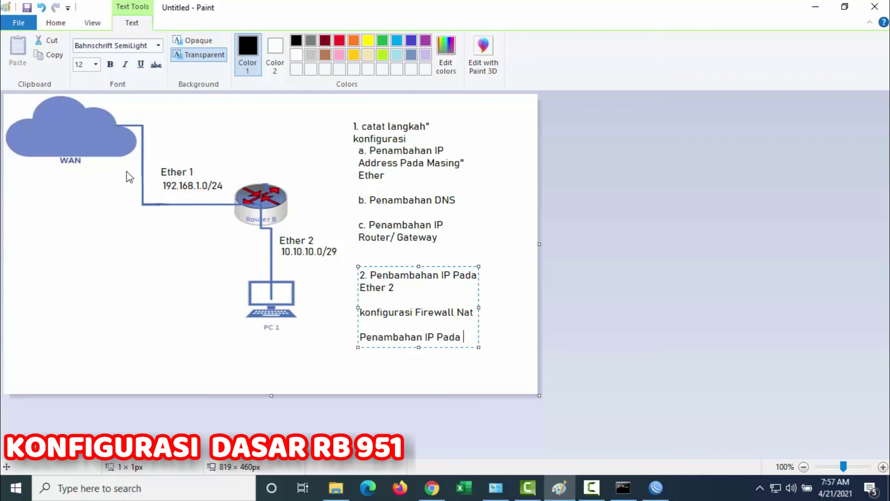
{"action": "type", "text": "Komputer"}
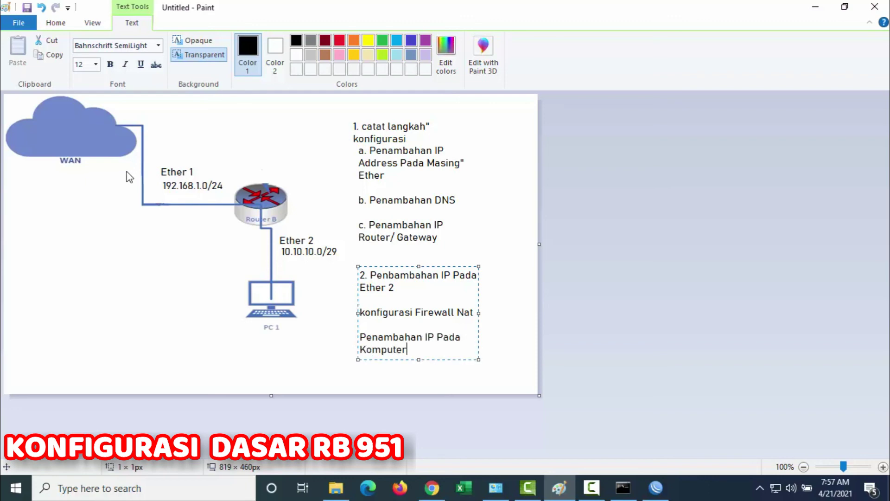
{"action": "type", "text": "/PC1"}
- Move the task 2 text block up closer to item c and align it with the heading of task 1
{"action": "mouse_move", "coordinate": [388, 266]}
{"action": "left_mouse_down"}
{"action": "mouse_move", "coordinate": [390, 256]}
{"action": "mouse_move", "coordinate": [345, 252]}
{"action": "left_mouse_up"}
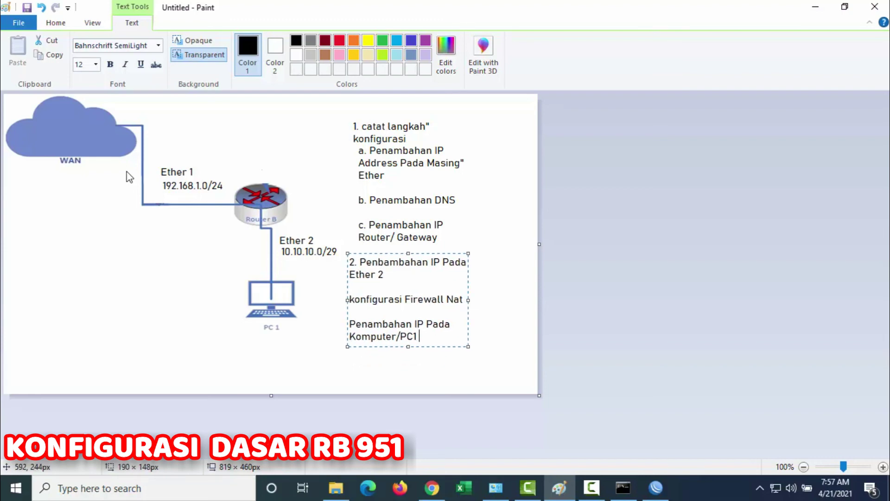
{"action": "left_click_drag", "start_coordinate": [391, 254], "coordinate": [394, 254]}
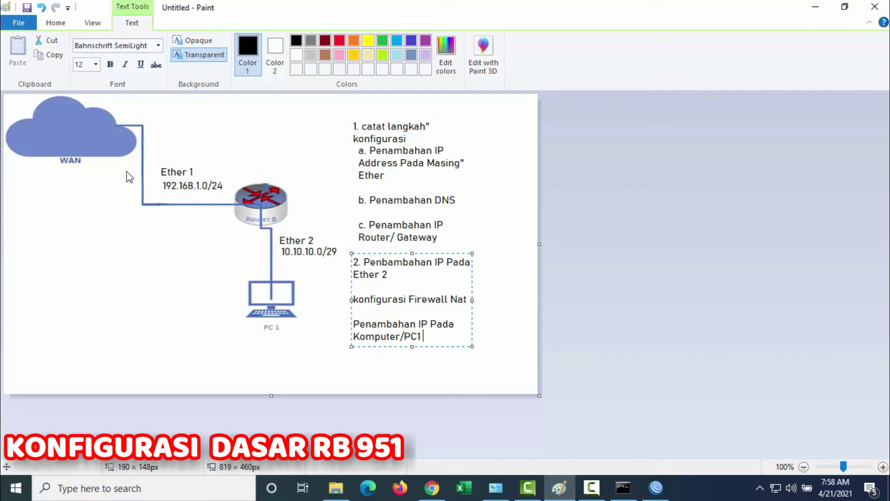
{"action": "left_click", "coordinate": [591, 488]}
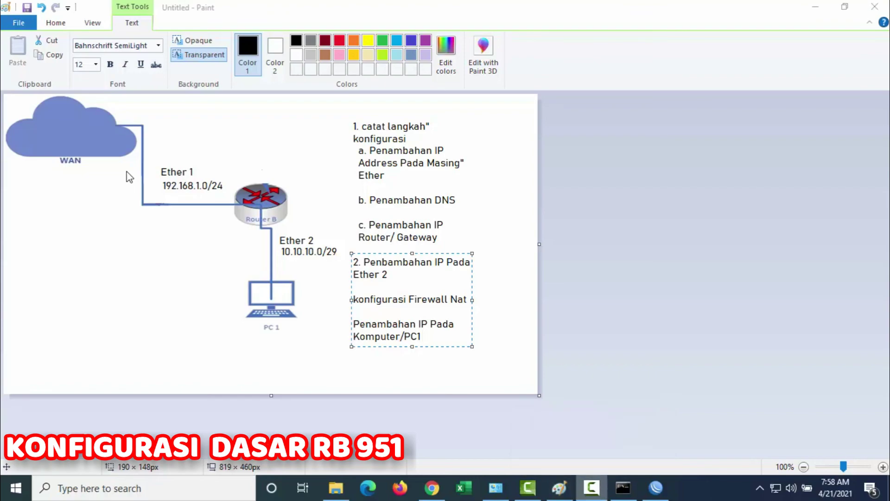